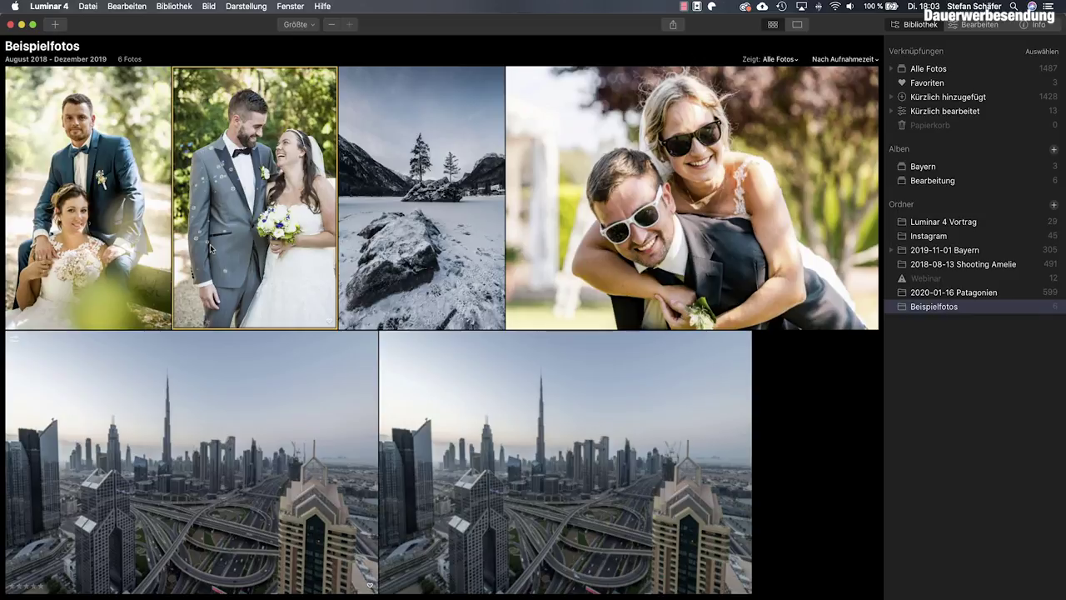
- Open the laughing wedding couple photo and bring up the Porträt tools
{"action": "double_click", "coordinate": [305, 175]}
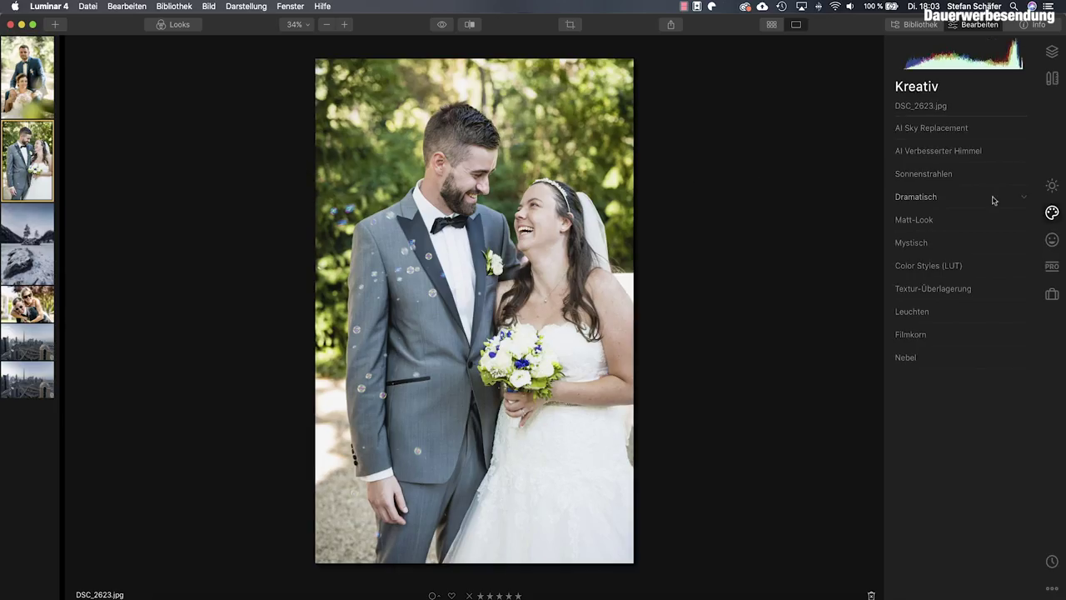
{"action": "left_click", "coordinate": [1050, 190]}
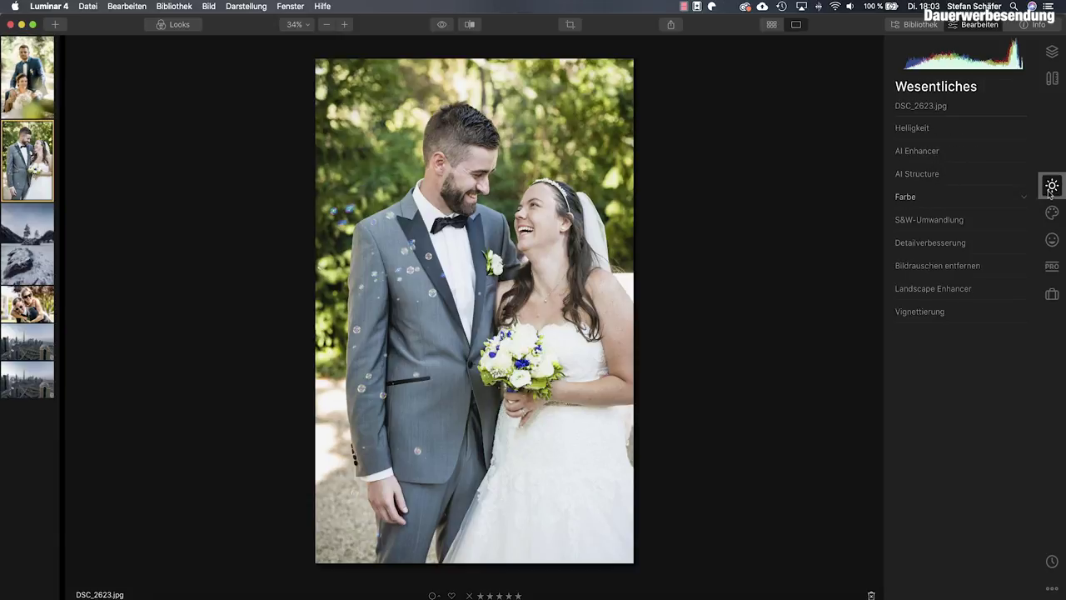
{"action": "left_click", "coordinate": [1053, 240]}
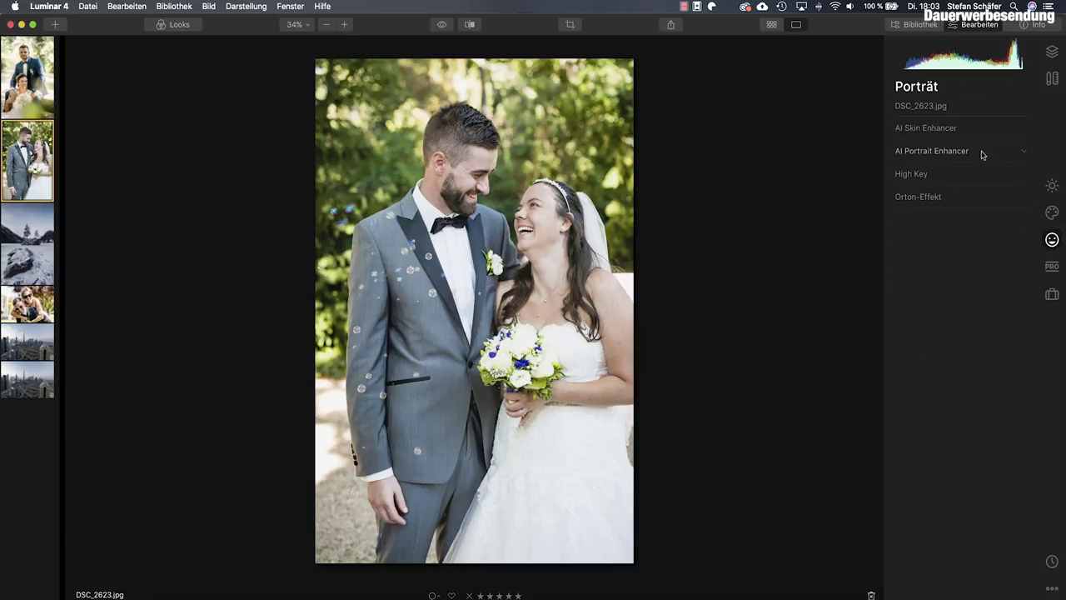
- Zoom to 100% and set AI Skin Enhancer Stärke to 61
{"action": "left_click", "coordinate": [932, 130]}
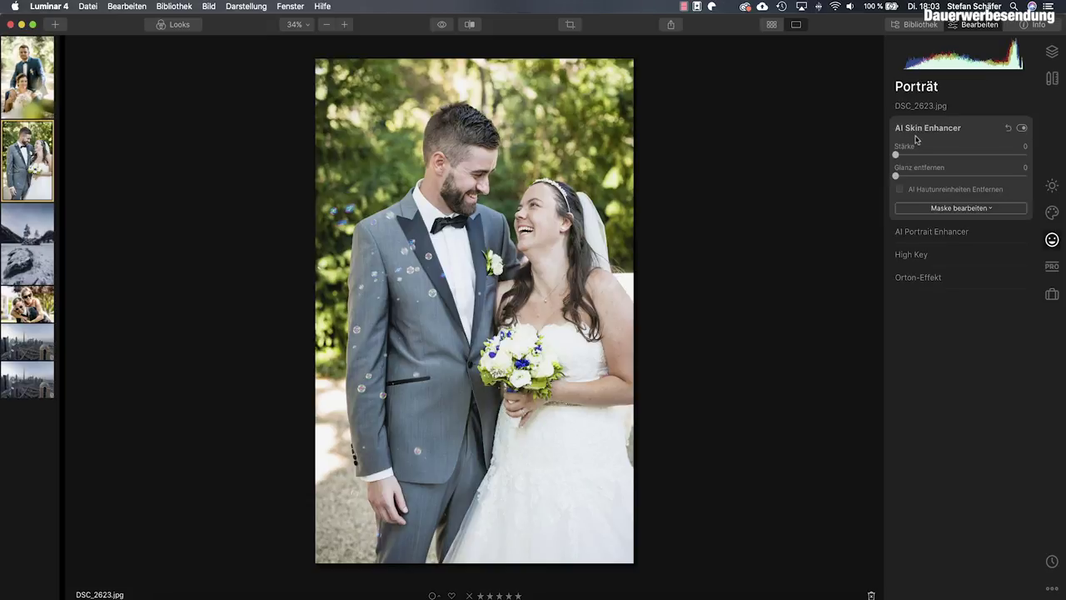
{"action": "key", "text": "super+1"}
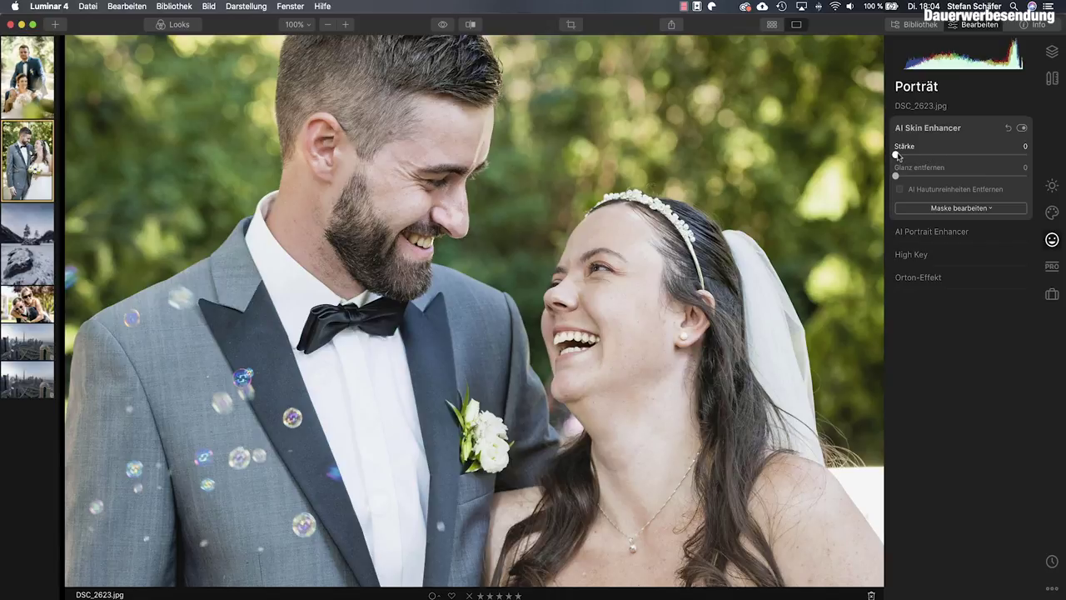
{"action": "left_click_drag", "start_coordinate": [897, 155], "coordinate": [1018, 164]}
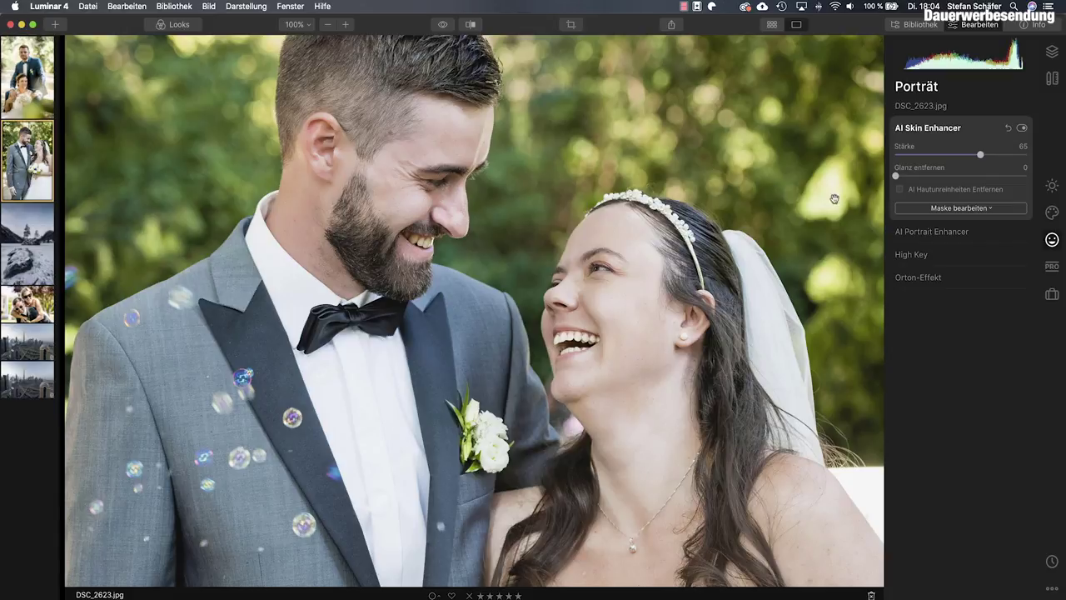
{"action": "left_click_drag", "start_coordinate": [980, 156], "coordinate": [975, 157]}
- Expand AI Portrait Enhancer and raise Face Light to 40
{"action": "left_click", "coordinate": [930, 234]}
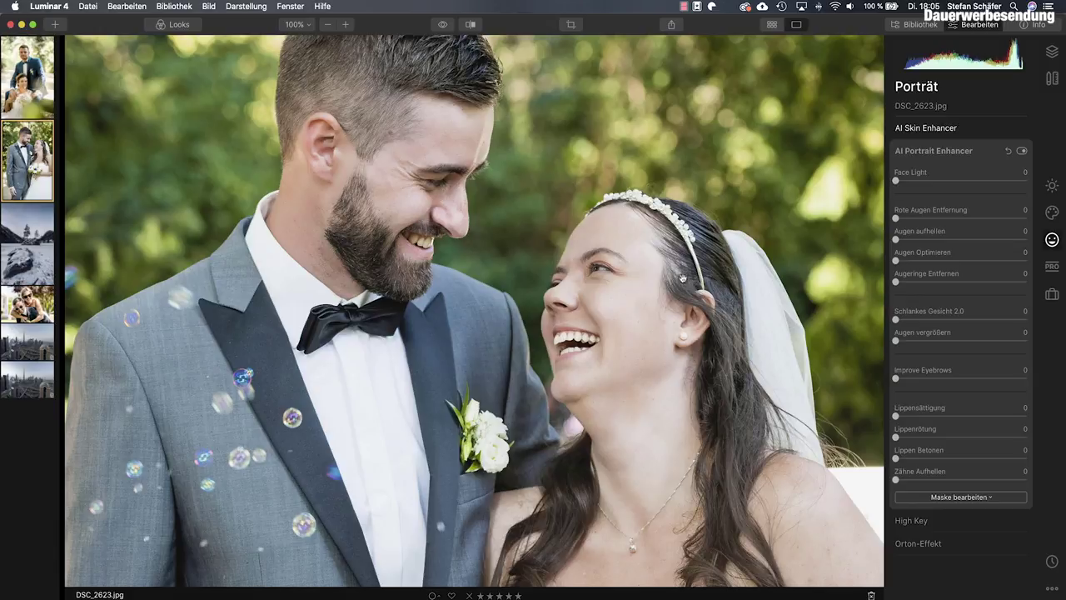
{"action": "key", "text": "super+0"}
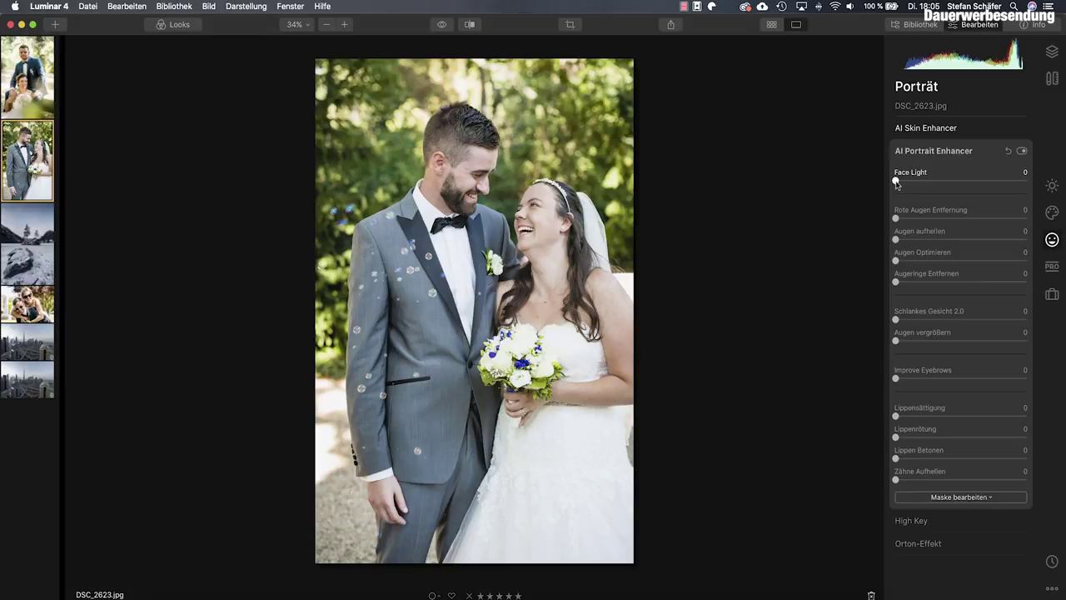
{"action": "mouse_move", "coordinate": [896, 183]}
{"action": "left_mouse_down"}
{"action": "mouse_move", "coordinate": [1000, 188]}
{"action": "mouse_move", "coordinate": [895, 185]}
{"action": "mouse_move", "coordinate": [973, 187]}
{"action": "mouse_move", "coordinate": [935, 186]}
{"action": "mouse_move", "coordinate": [952, 185]}
{"action": "left_mouse_up"}
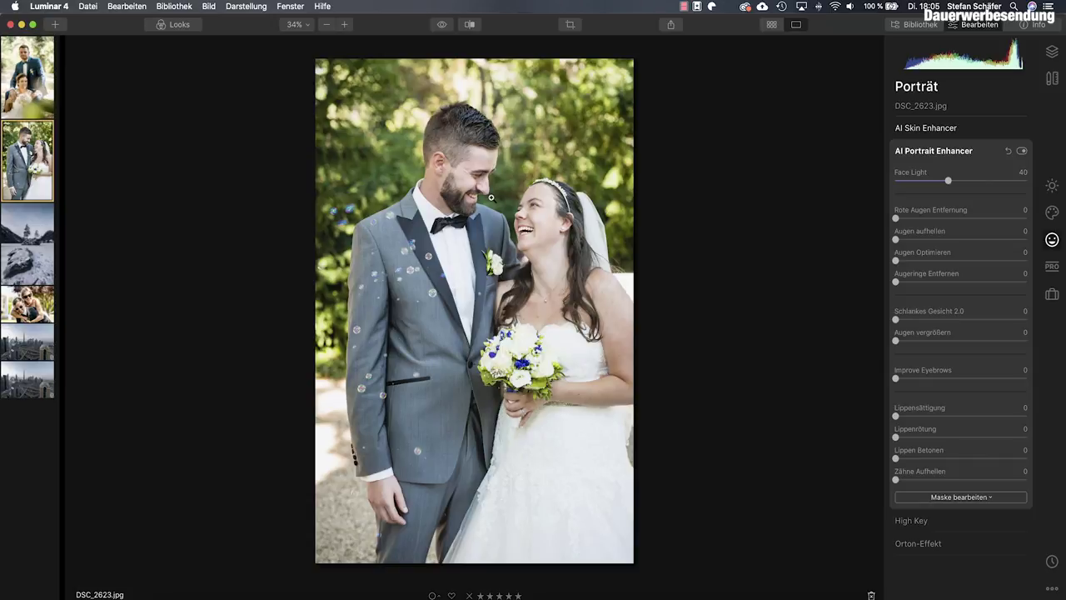
- Zoom onto the faces, set Improve Eyebrows to 35 and Schlankes Gesicht 2.0 to 5
{"action": "double_click", "coordinate": [492, 198]}
{"action": "left_click_drag", "start_coordinate": [522, 190], "coordinate": [520, 259]}
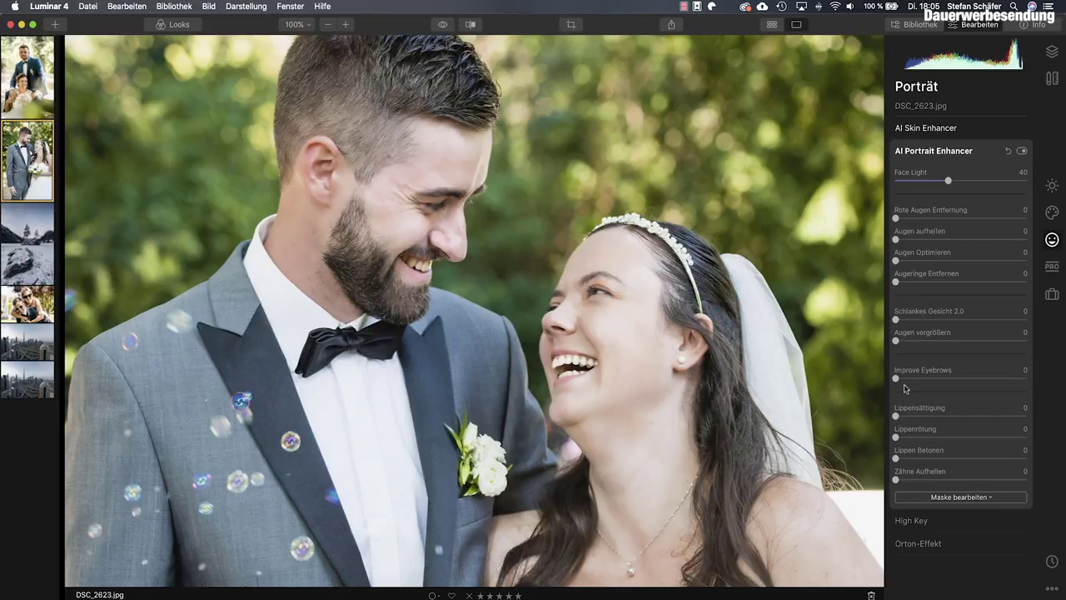
{"action": "mouse_move", "coordinate": [898, 379]}
{"action": "left_mouse_down"}
{"action": "mouse_move", "coordinate": [993, 385]}
{"action": "mouse_move", "coordinate": [944, 384]}
{"action": "left_mouse_up"}
{"action": "left_click", "coordinate": [611, 273]}
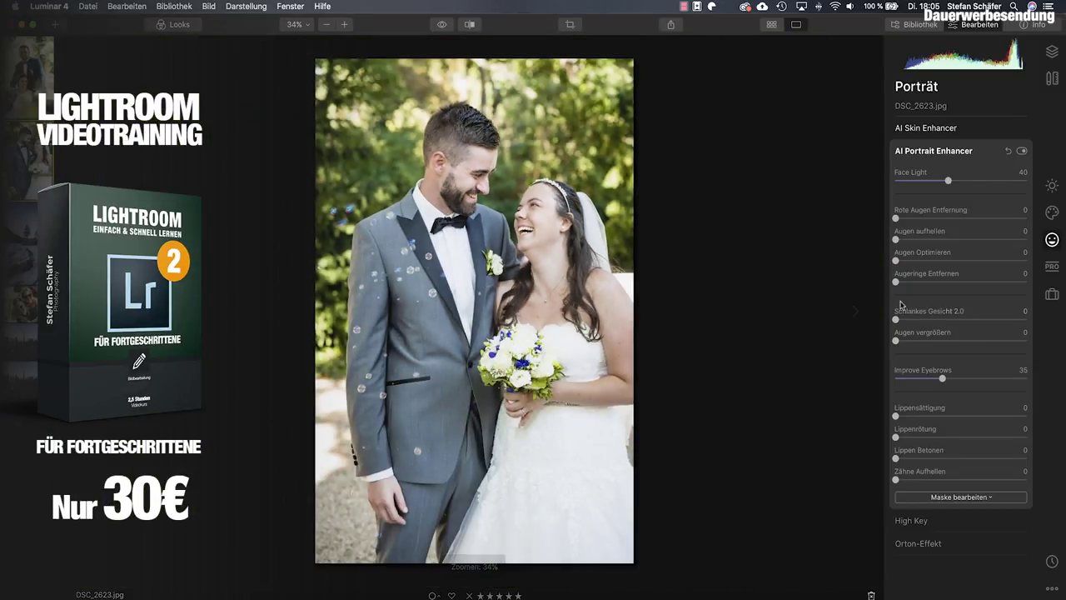
{"action": "mouse_move", "coordinate": [896, 321]}
{"action": "left_mouse_down"}
{"action": "mouse_move", "coordinate": [937, 323]}
{"action": "mouse_move", "coordinate": [887, 326]}
{"action": "mouse_move", "coordinate": [977, 326]}
{"action": "mouse_move", "coordinate": [901, 329]}
{"action": "left_mouse_up"}
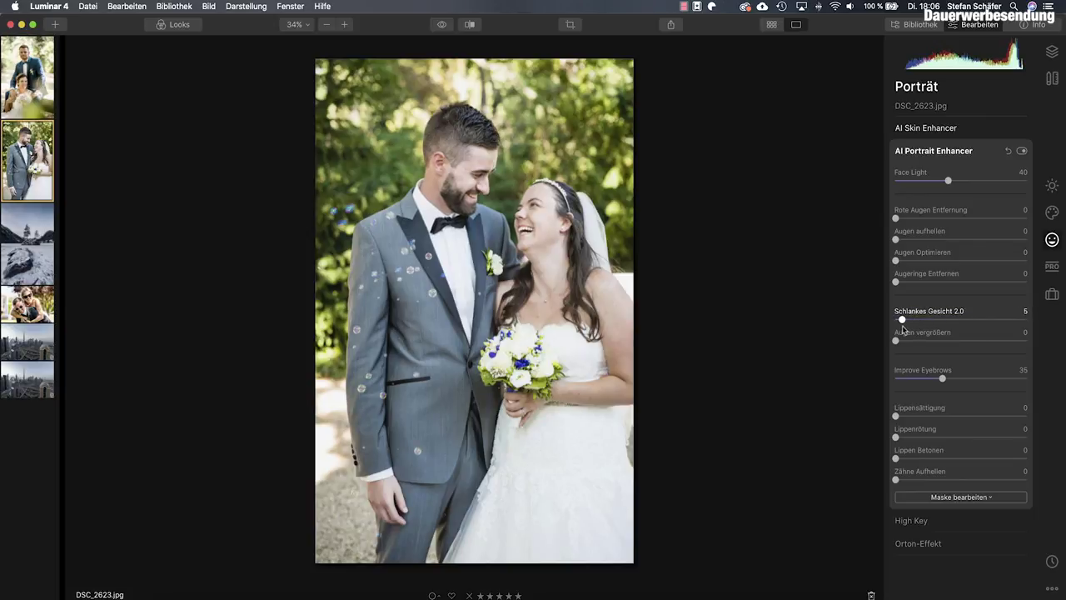
- Compare against the original, zoom onto the groom's face, and set Augenringe Entfernen to 43
{"action": "left_click", "coordinate": [435, 29]}
{"action": "left_click", "coordinate": [435, 29]}
{"action": "left_click", "coordinate": [435, 30]}
{"action": "double_click", "coordinate": [484, 189]}
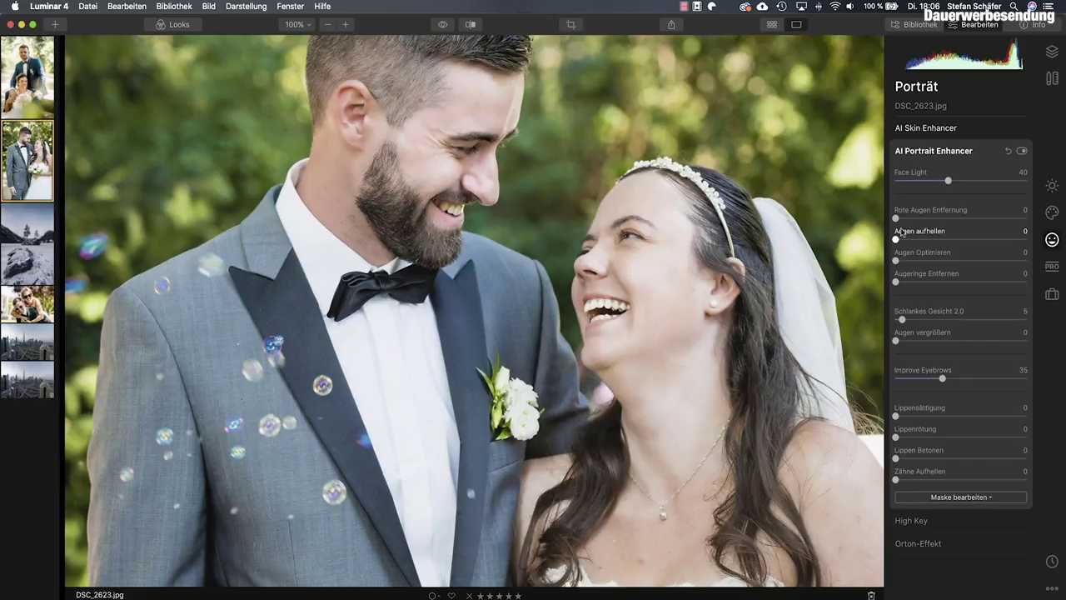
{"action": "left_click_drag", "start_coordinate": [896, 282], "coordinate": [952, 284]}
- Set Augen Optimieren to 37 and Zähne Aufhellen to 25
{"action": "mouse_move", "coordinate": [896, 260]}
{"action": "left_mouse_down"}
{"action": "mouse_move", "coordinate": [958, 261]}
{"action": "mouse_move", "coordinate": [854, 259]}
{"action": "left_mouse_up"}
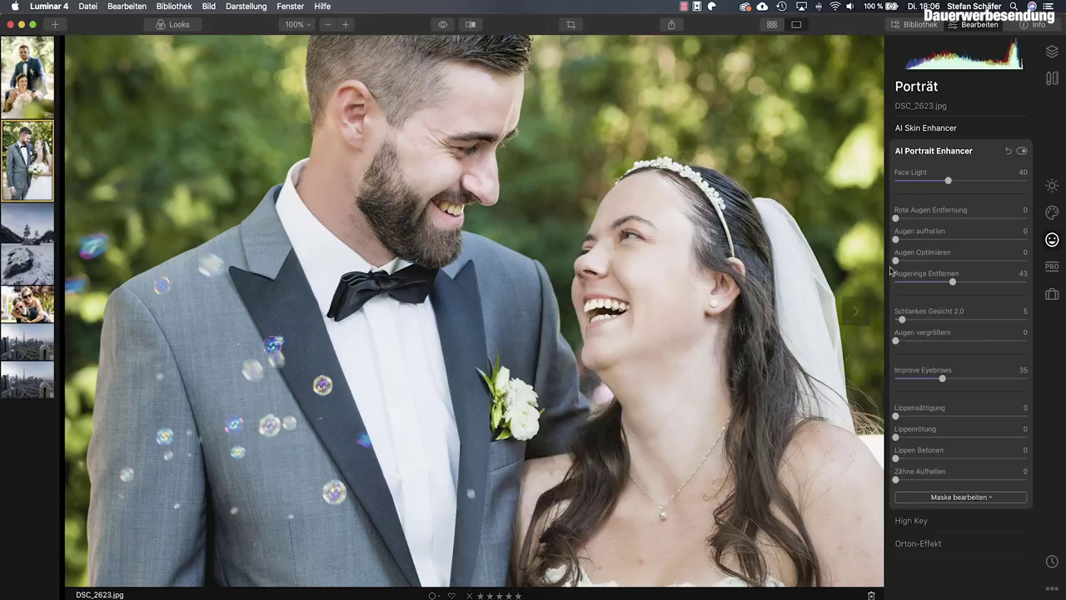
{"action": "mouse_move", "coordinate": [895, 259]}
{"action": "left_mouse_down"}
{"action": "mouse_move", "coordinate": [965, 261]}
{"action": "mouse_move", "coordinate": [955, 262]}
{"action": "left_mouse_up"}
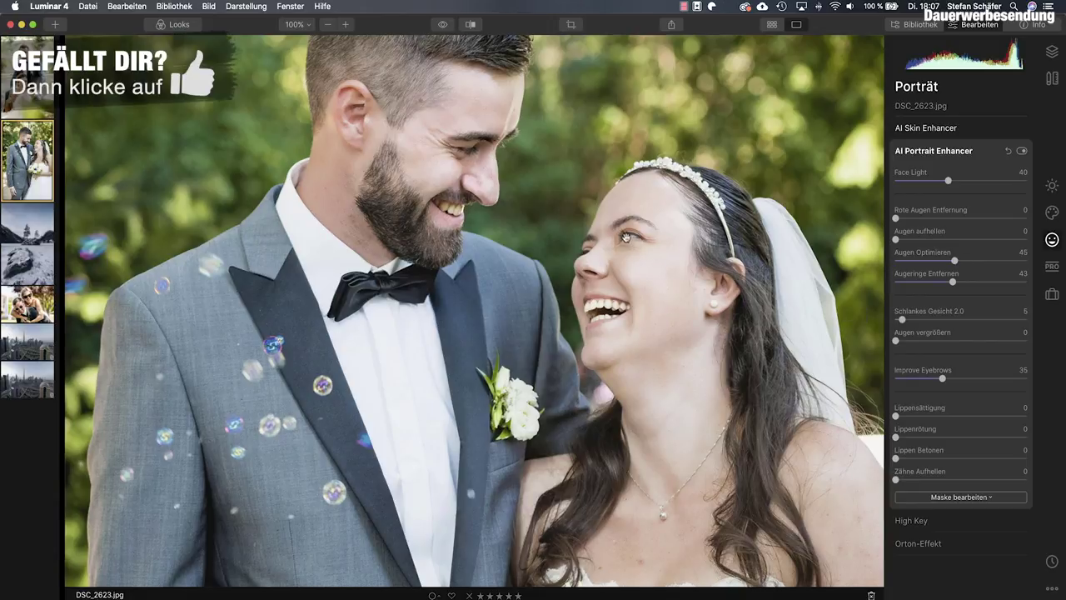
{"action": "left_click_drag", "start_coordinate": [954, 261], "coordinate": [945, 262]}
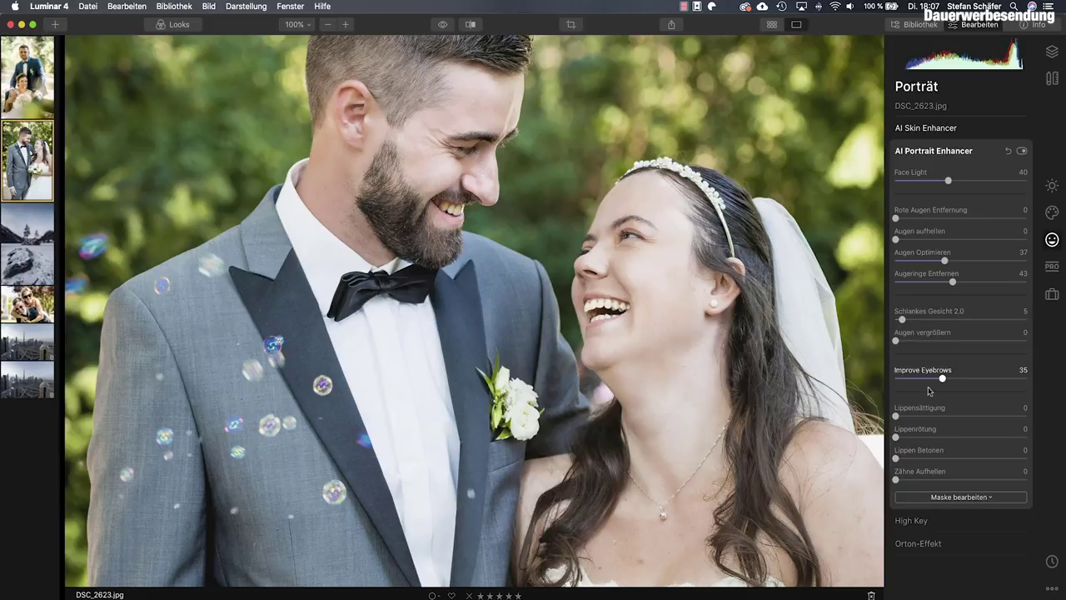
{"action": "mouse_move", "coordinate": [896, 480]}
{"action": "left_mouse_down"}
{"action": "mouse_move", "coordinate": [967, 482]}
{"action": "mouse_move", "coordinate": [931, 481]}
{"action": "left_mouse_up"}
- Compare the finished edit with the original, then switch to the seated-bride photo
{"action": "left_click", "coordinate": [444, 25]}
{"action": "left_click", "coordinate": [444, 25]}
{"action": "left_click", "coordinate": [444, 25]}
{"action": "left_click", "coordinate": [444, 25]}
{"action": "left_click", "coordinate": [13, 66]}
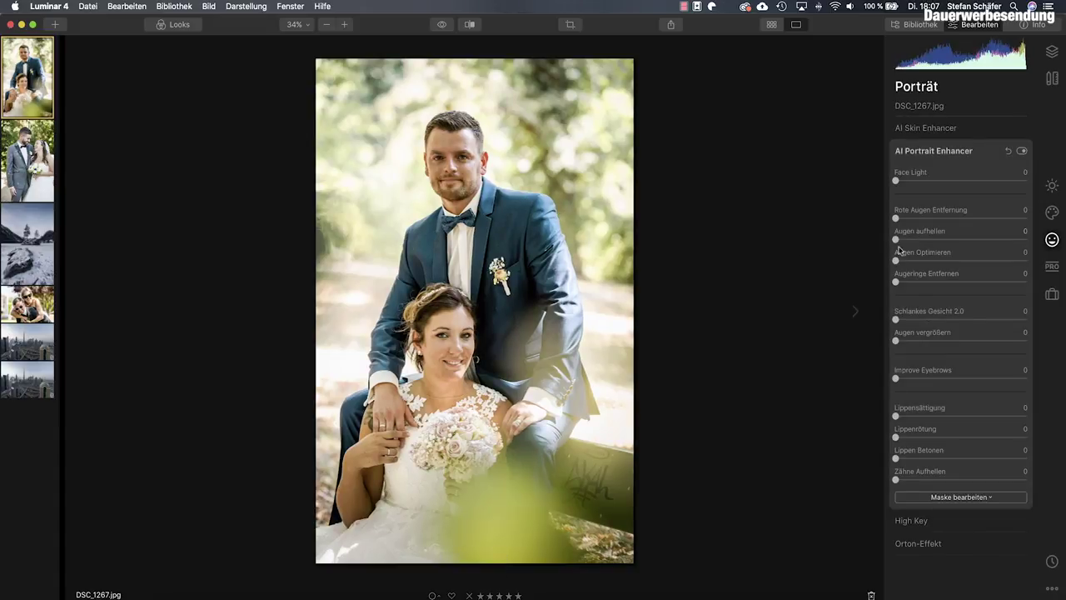
- Set Face Light to 50 on the seated couple
{"action": "left_click_drag", "start_coordinate": [896, 180], "coordinate": [985, 187]}
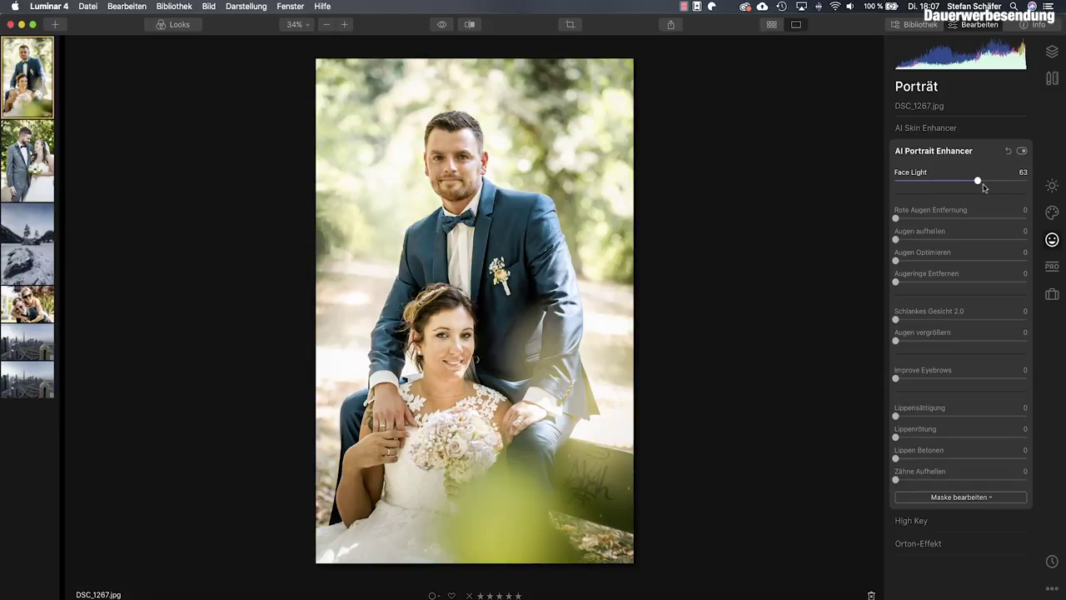
{"action": "mouse_move", "coordinate": [984, 188]}
{"action": "left_mouse_down"}
{"action": "mouse_move", "coordinate": [914, 181]}
{"action": "mouse_move", "coordinate": [982, 189]}
{"action": "left_mouse_up"}
{"action": "left_click_drag", "start_coordinate": [978, 182], "coordinate": [962, 182]}
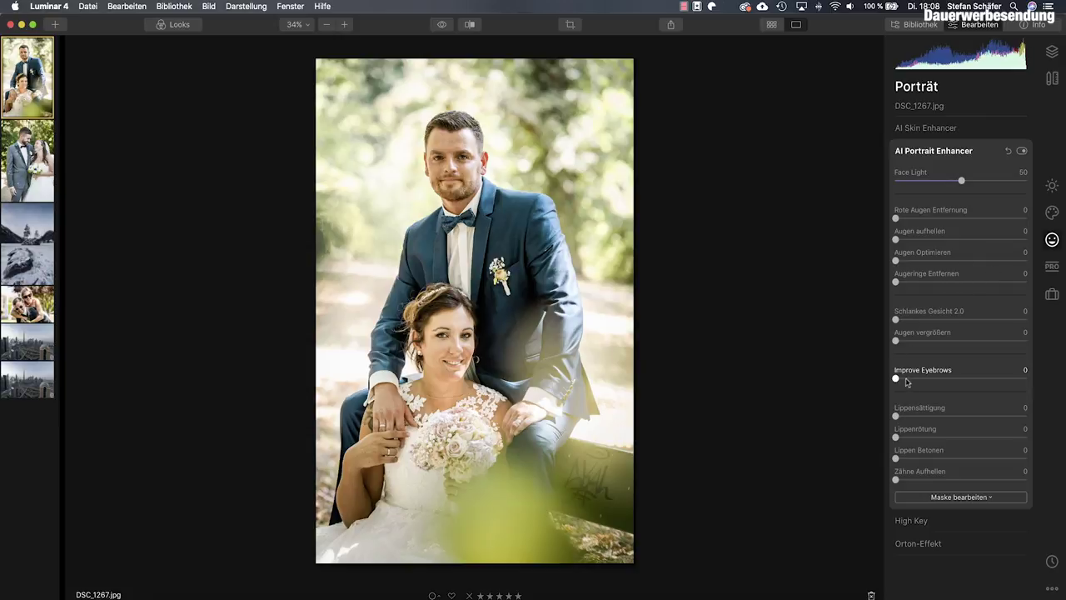
- Set Augen Optimieren to 53 and compare with the original at 100% zoom
{"action": "left_click_drag", "start_coordinate": [896, 260], "coordinate": [965, 261]}
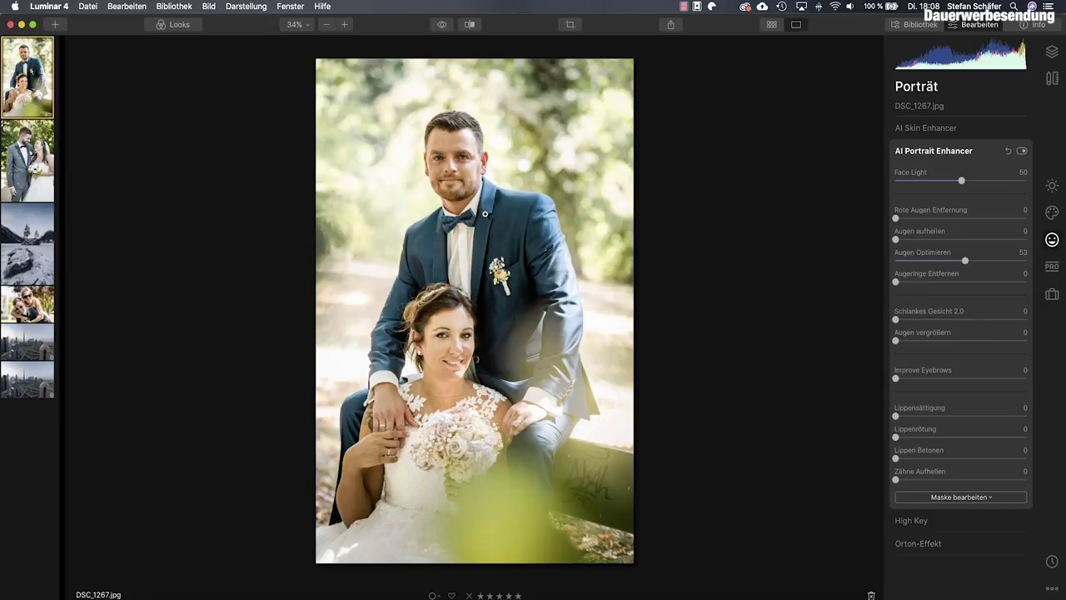
{"action": "double_click", "coordinate": [461, 157]}
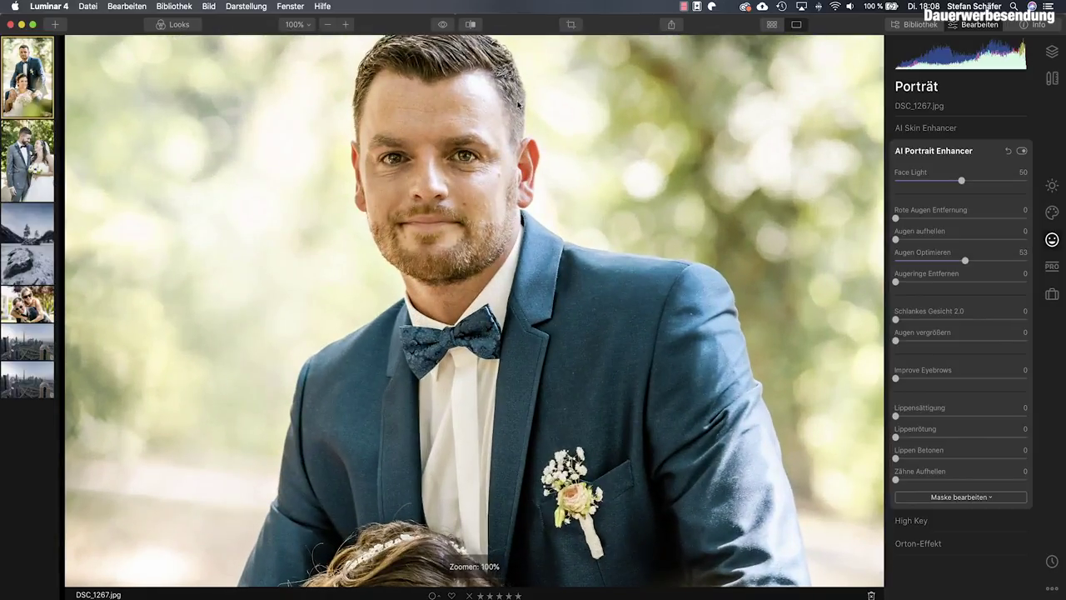
{"action": "left_click", "coordinate": [441, 24]}
{"action": "left_click", "coordinate": [442, 25]}
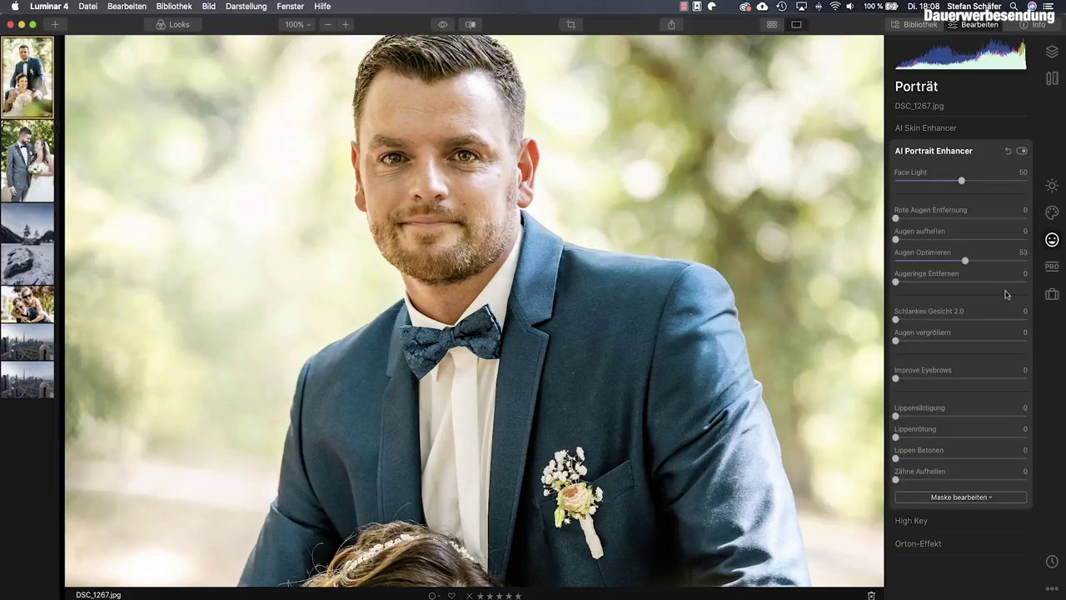
- Reduce eye enhancement, set Improve Eyebrows to 29, and compare with the original
{"action": "mouse_move", "coordinate": [965, 261]}
{"action": "left_mouse_down"}
{"action": "mouse_move", "coordinate": [925, 265]}
{"action": "mouse_move", "coordinate": [946, 287]}
{"action": "mouse_move", "coordinate": [1022, 291]}
{"action": "mouse_move", "coordinate": [864, 291]}
{"action": "mouse_move", "coordinate": [989, 295]}
{"action": "mouse_move", "coordinate": [937, 296]}
{"action": "mouse_move", "coordinate": [934, 282]}
{"action": "left_mouse_up"}
{"action": "left_click_drag", "start_coordinate": [896, 380], "coordinate": [938, 379]}
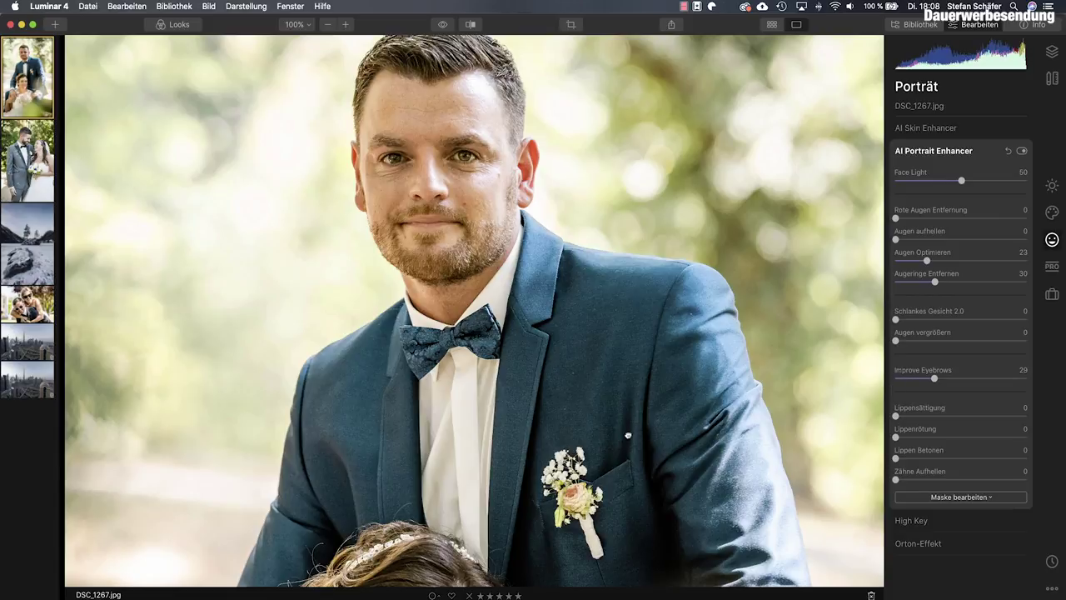
{"action": "scroll", "coordinate": [628, 435], "scroll_direction": "down", "scroll_amount": 5}
{"action": "scroll", "coordinate": [663, 483], "scroll_direction": "down", "scroll_amount": 3}
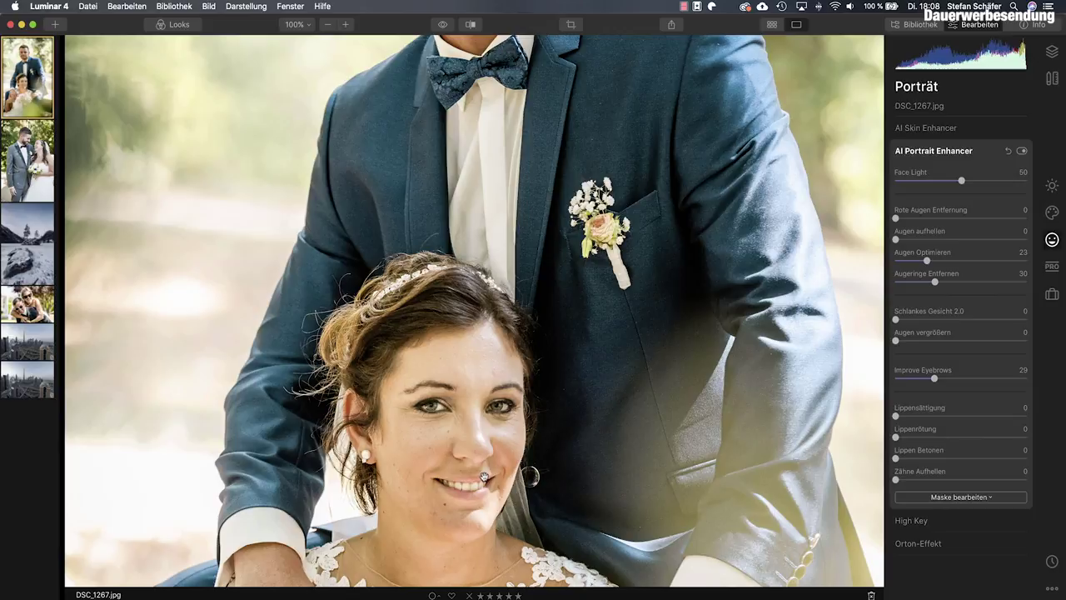
{"action": "left_click", "coordinate": [442, 26]}
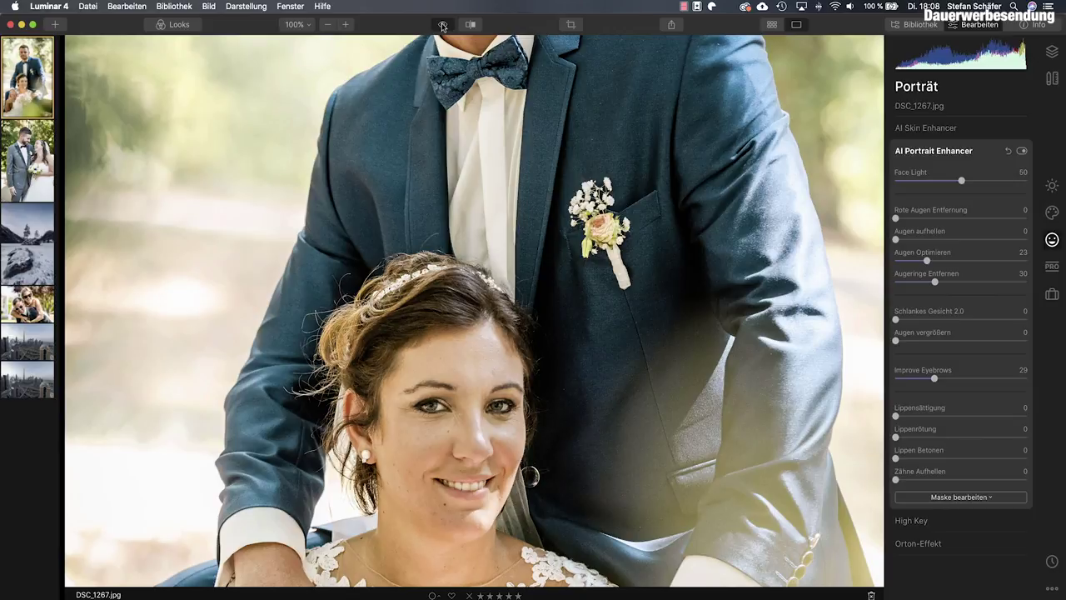
{"action": "left_click", "coordinate": [442, 26]}
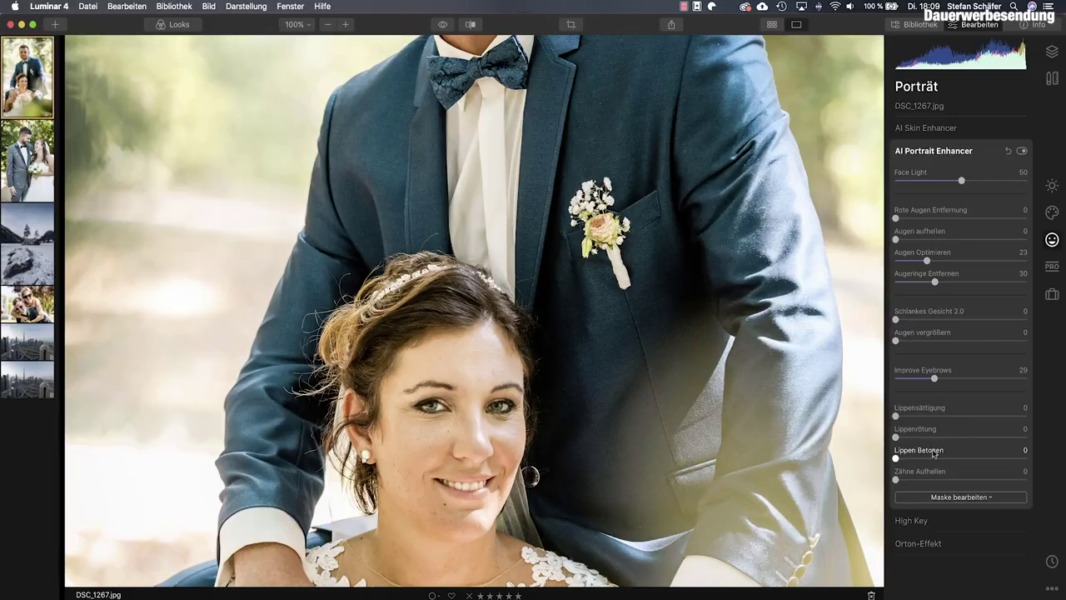
- Set Lippen Betonen 37 and Lippenrötung 14, compare, and fit the photo to view
{"action": "mouse_move", "coordinate": [895, 458]}
{"action": "left_mouse_down"}
{"action": "mouse_move", "coordinate": [971, 460]}
{"action": "mouse_move", "coordinate": [947, 463]}
{"action": "left_mouse_up"}
{"action": "mouse_move", "coordinate": [895, 437]}
{"action": "left_mouse_down"}
{"action": "mouse_move", "coordinate": [936, 438]}
{"action": "mouse_move", "coordinate": [915, 444]}
{"action": "left_mouse_up"}
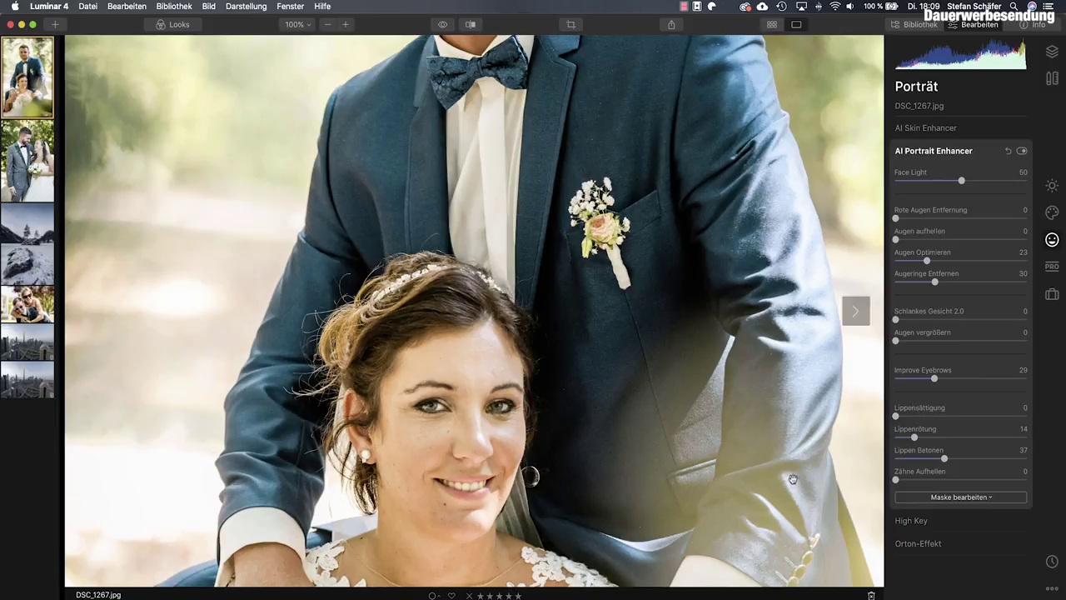
{"action": "left_click", "coordinate": [447, 28]}
{"action": "left_click", "coordinate": [447, 27]}
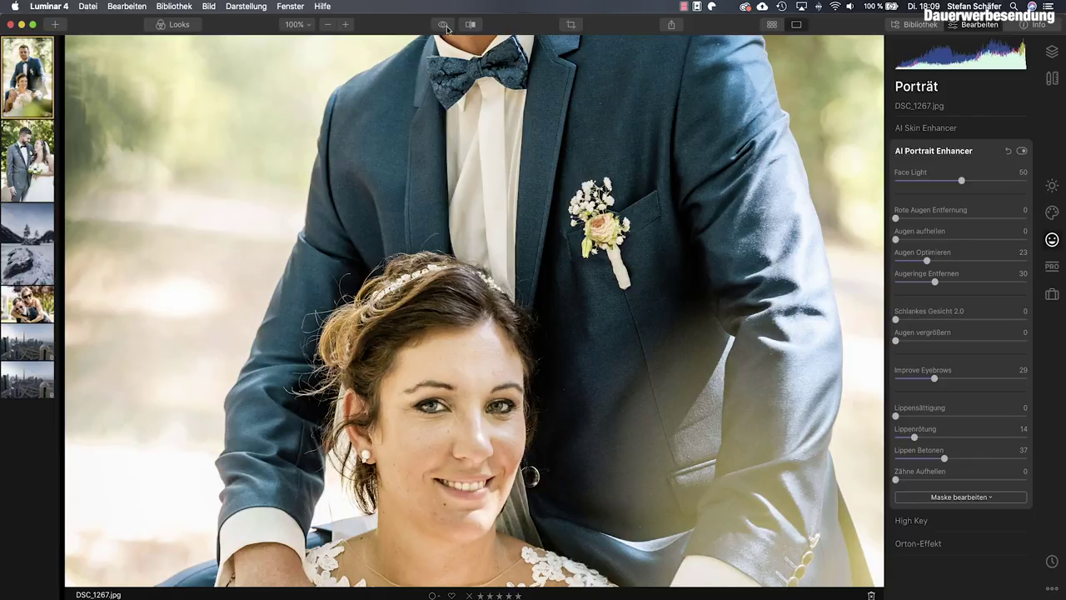
{"action": "left_click", "coordinate": [526, 191]}
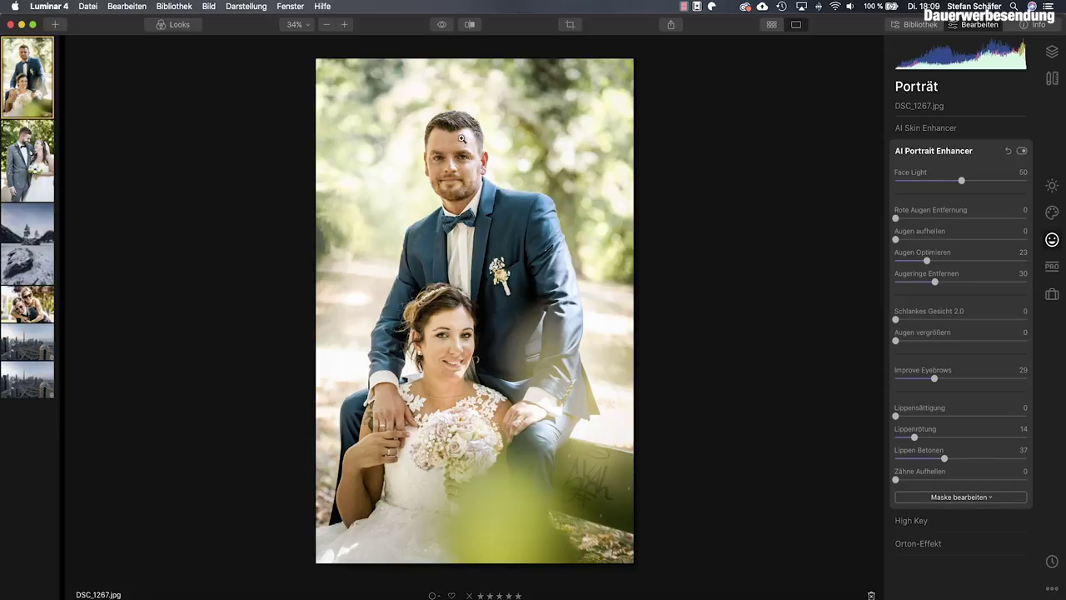
- Draw a radial mask circle over the groom's face for the AI Portrait Enhancer
{"action": "left_click", "coordinate": [949, 497]}
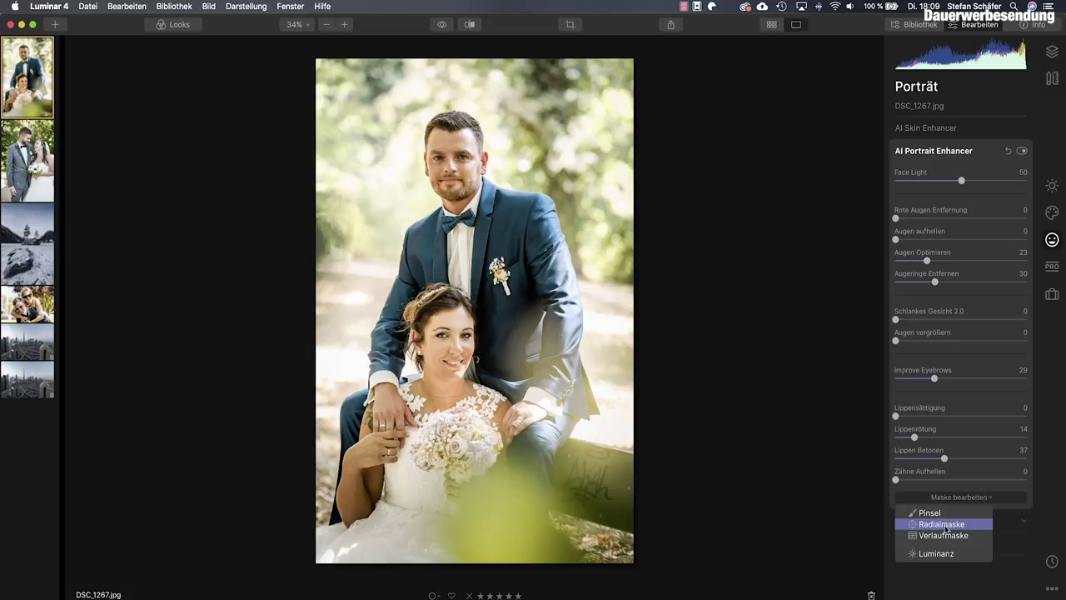
{"action": "left_click", "coordinate": [945, 524]}
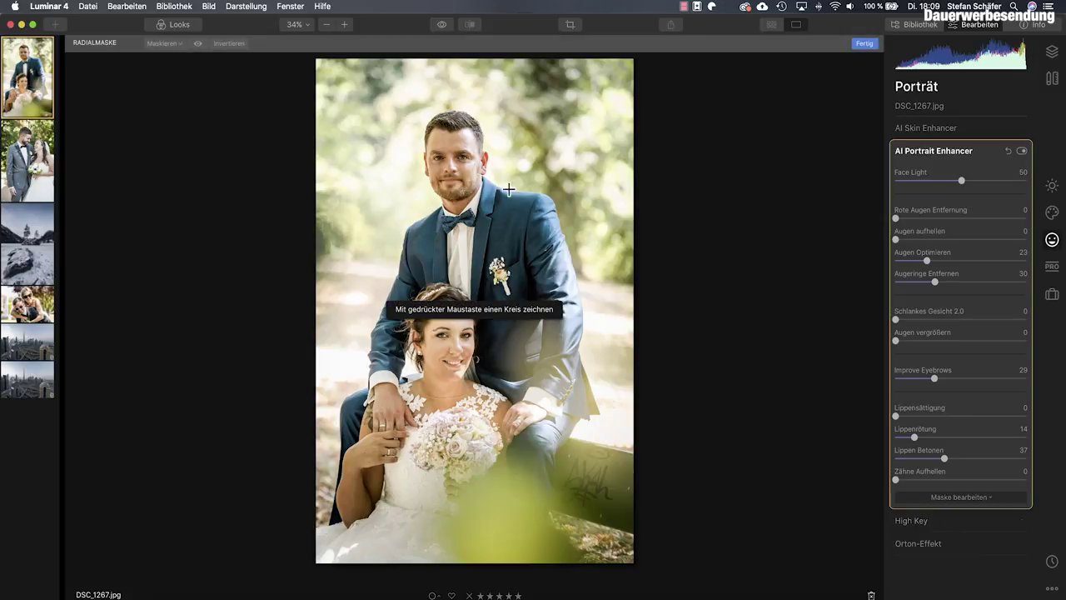
{"action": "left_click_drag", "start_coordinate": [416, 121], "coordinate": [466, 172]}
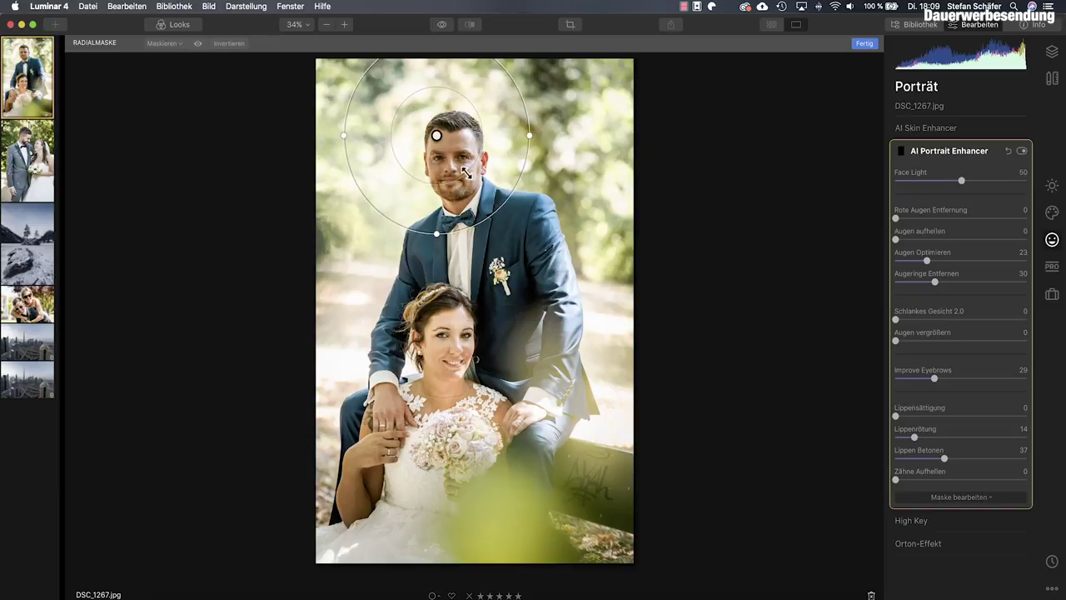
{"action": "left_click_drag", "start_coordinate": [437, 135], "coordinate": [459, 161]}
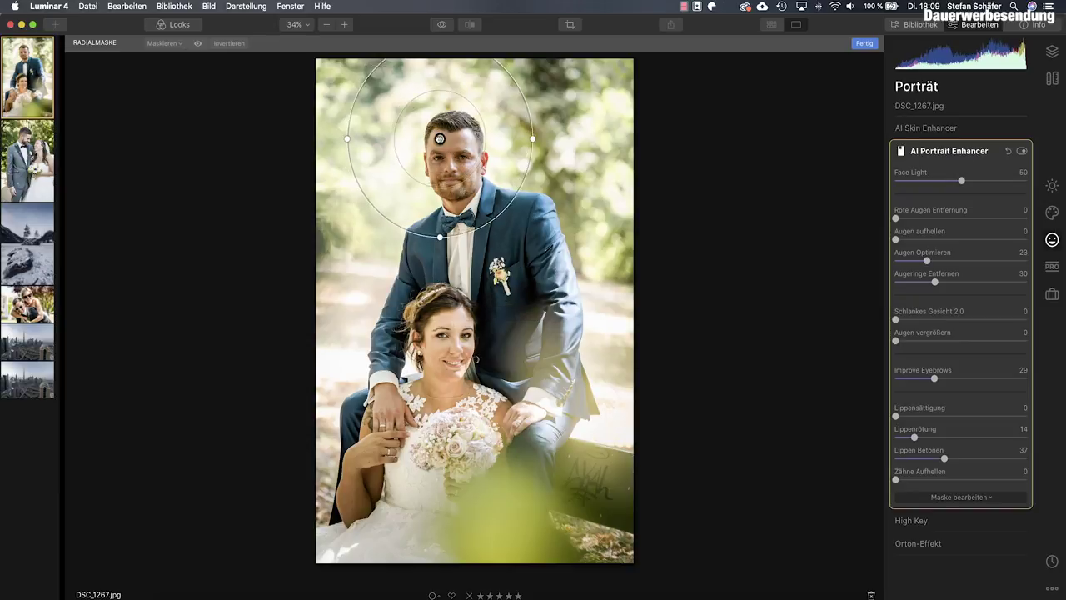
- Invert the radial mask, confirm it with Fertig, and compare against the original
{"action": "left_click", "coordinate": [227, 45]}
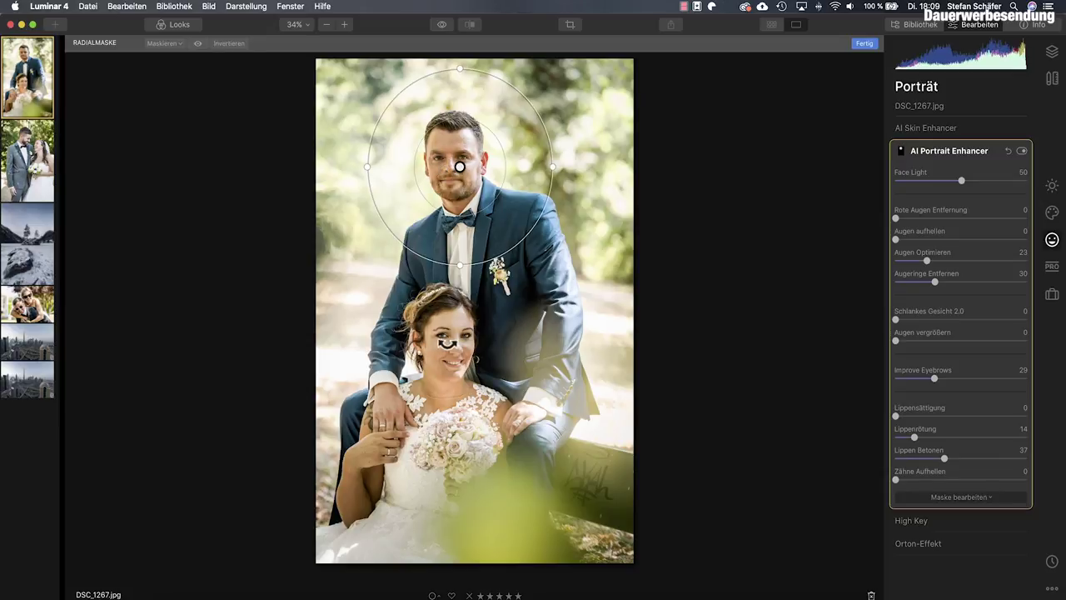
{"action": "left_click", "coordinate": [865, 44]}
{"action": "left_click", "coordinate": [439, 28]}
{"action": "left_click", "coordinate": [439, 28]}
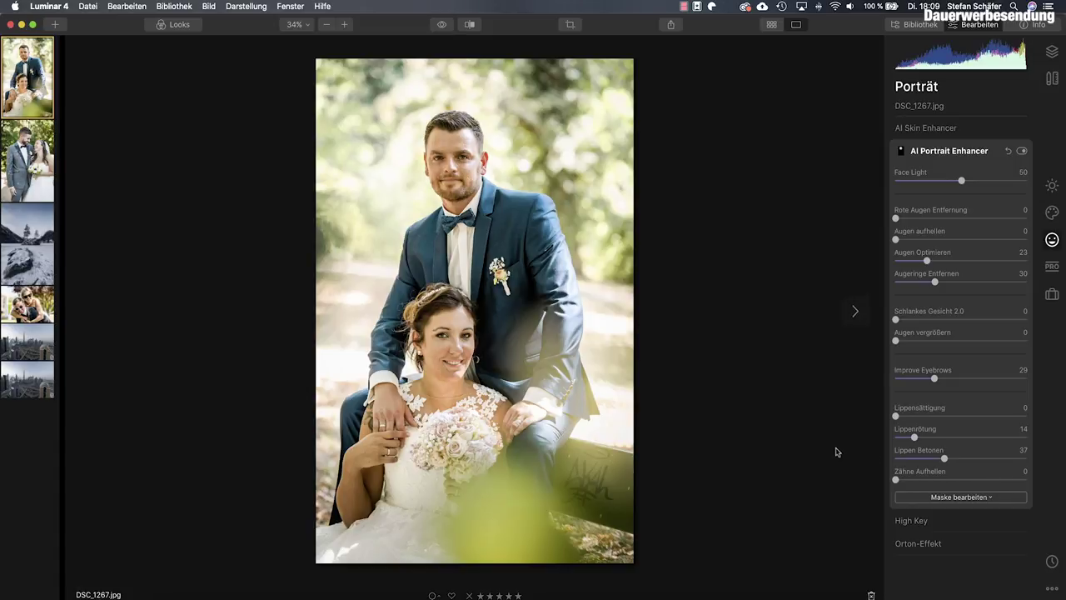
- Open _DSC0584.jpg and set Face Light 46 and Schlankes Gesicht 2.0 to 6
{"action": "left_click", "coordinate": [40, 298]}
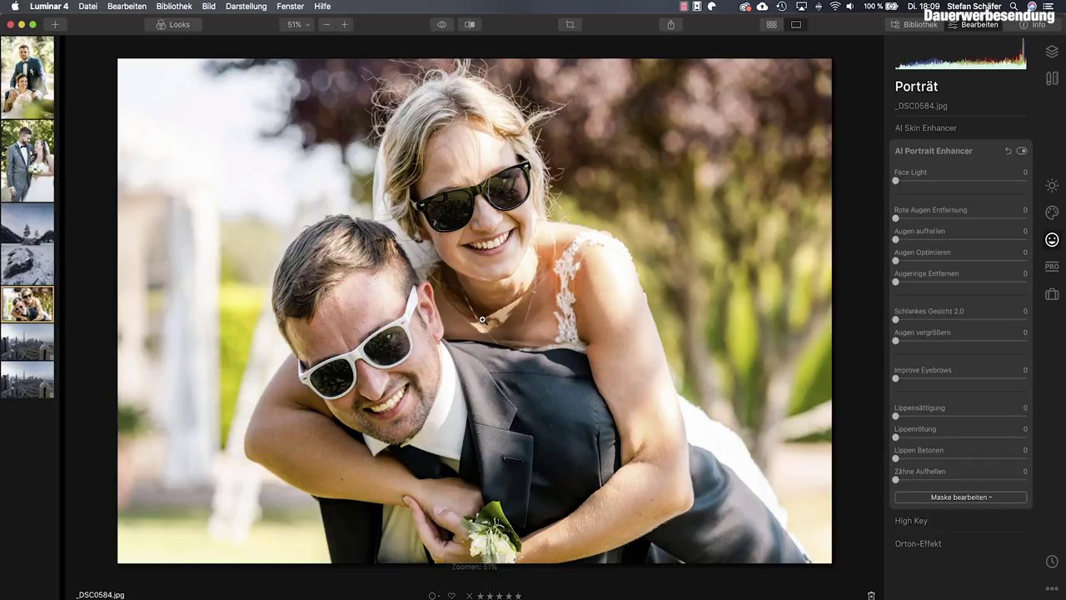
{"action": "left_click_drag", "start_coordinate": [896, 181], "coordinate": [957, 183]}
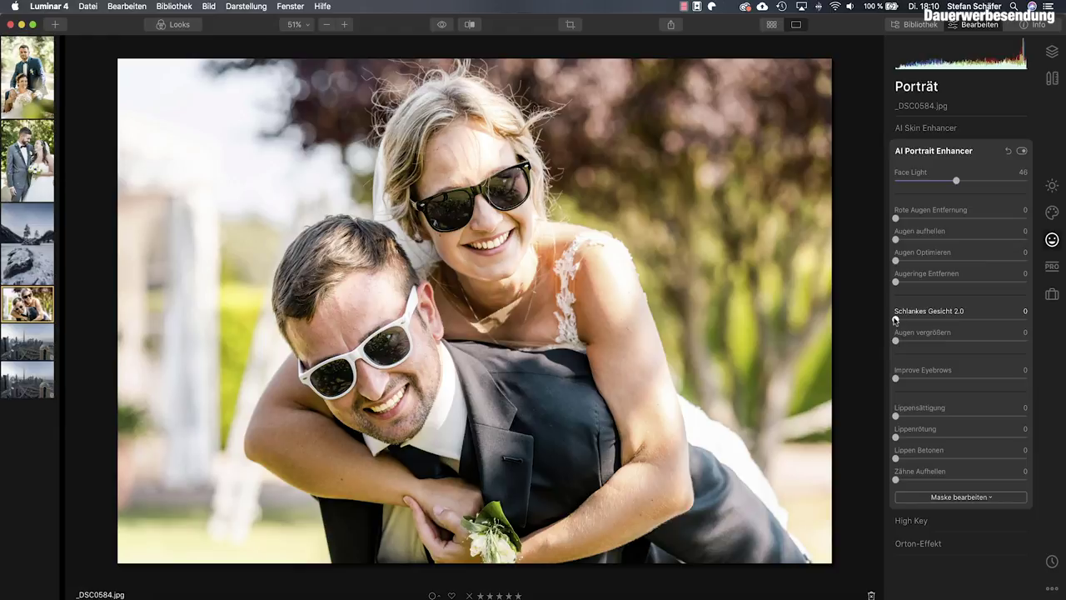
{"action": "mouse_move", "coordinate": [897, 319]}
{"action": "left_mouse_down"}
{"action": "mouse_move", "coordinate": [949, 321]}
{"action": "mouse_move", "coordinate": [907, 324]}
{"action": "left_mouse_up"}
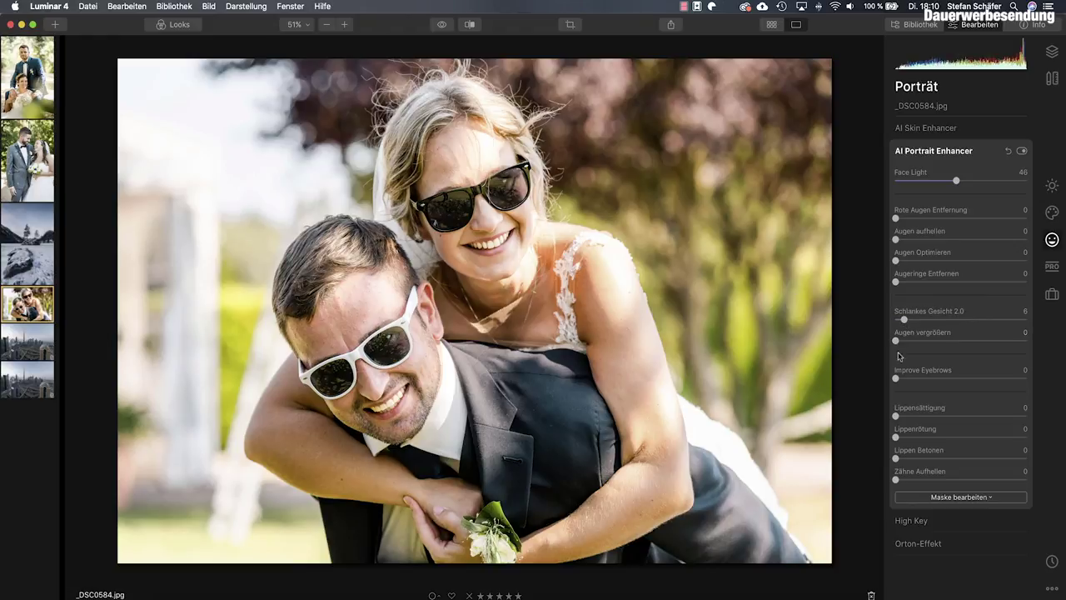
- Set Improve Eyebrows to 35, pull down Zähne Aufhellen, and compare with the original
{"action": "mouse_move", "coordinate": [898, 381]}
{"action": "left_mouse_down"}
{"action": "mouse_move", "coordinate": [947, 385]}
{"action": "mouse_move", "coordinate": [858, 387]}
{"action": "mouse_move", "coordinate": [953, 380]}
{"action": "mouse_move", "coordinate": [843, 383]}
{"action": "mouse_move", "coordinate": [951, 387]}
{"action": "left_mouse_up"}
{"action": "mouse_move", "coordinate": [895, 480]}
{"action": "left_mouse_down"}
{"action": "mouse_move", "coordinate": [938, 482]}
{"action": "mouse_move", "coordinate": [867, 482]}
{"action": "left_mouse_up"}
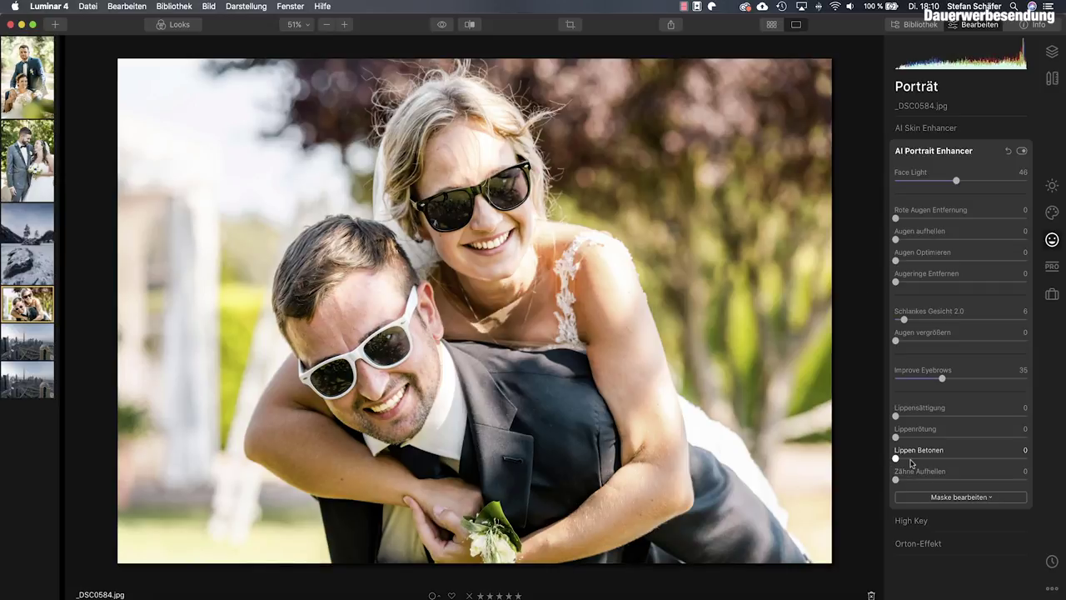
{"action": "left_click", "coordinate": [444, 25]}
{"action": "left_click", "coordinate": [444, 25]}
- Open the snowy lake photo and choose Bright Blue Sky 2 in Kreativ's AI Sky Replacement
{"action": "left_click", "coordinate": [38, 267]}
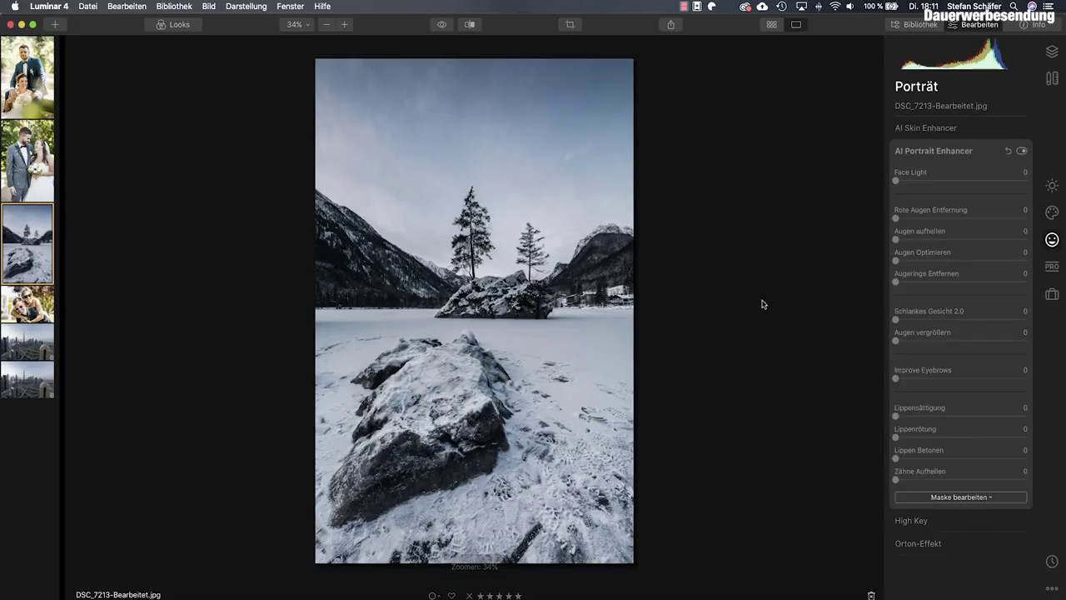
{"action": "left_click", "coordinate": [1053, 215]}
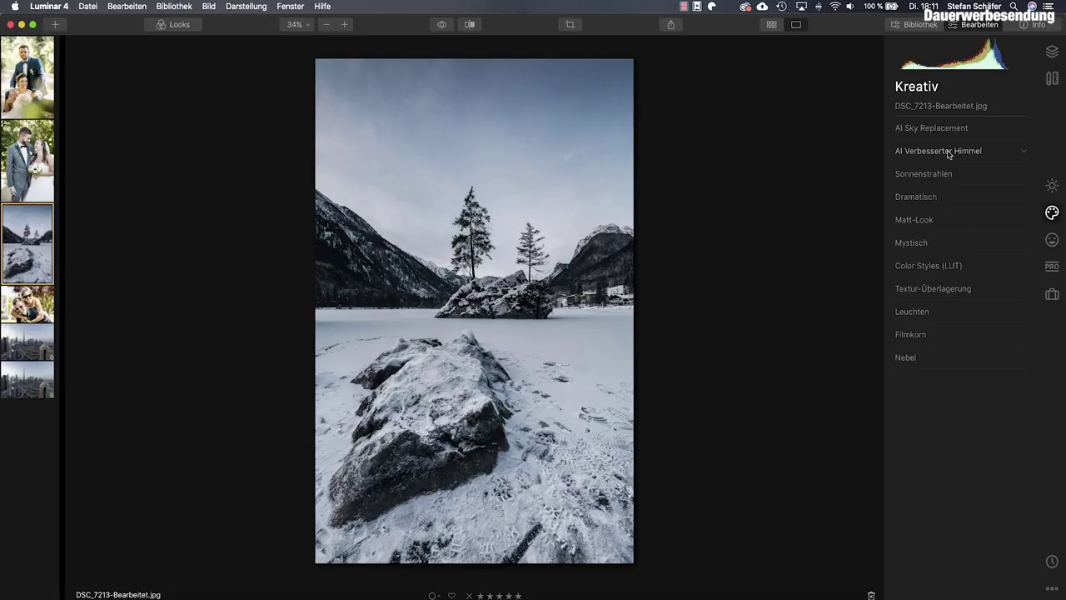
{"action": "left_click", "coordinate": [944, 130]}
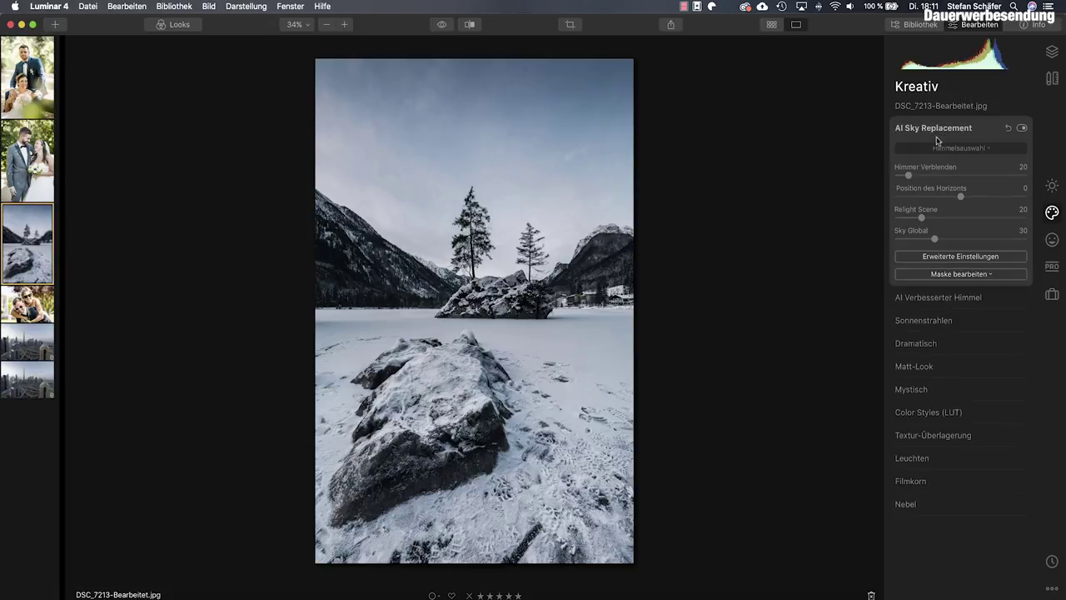
{"action": "left_click", "coordinate": [951, 148]}
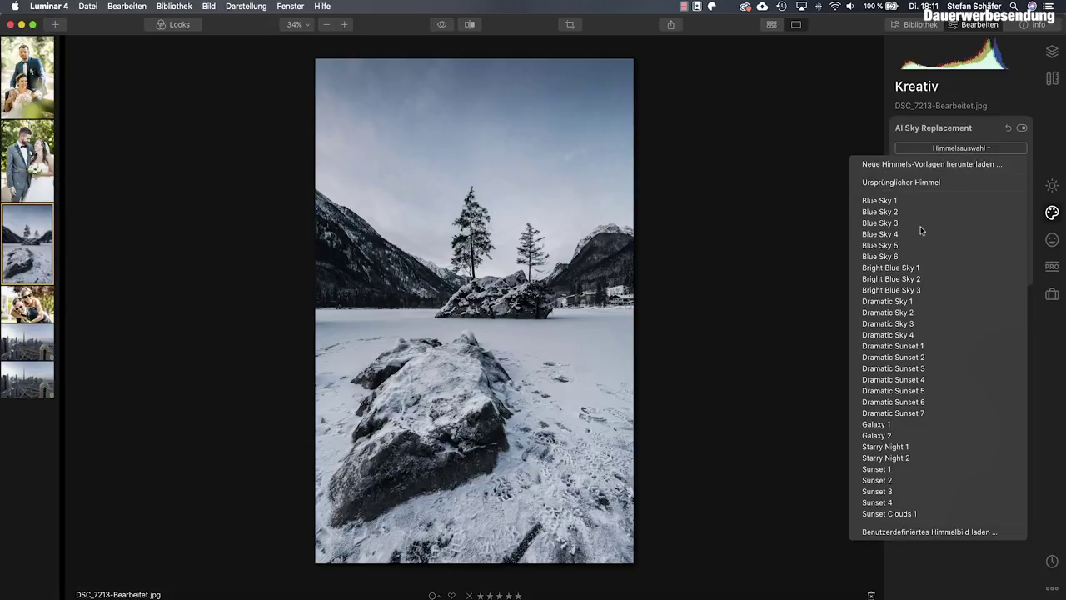
{"action": "left_click", "coordinate": [907, 279]}
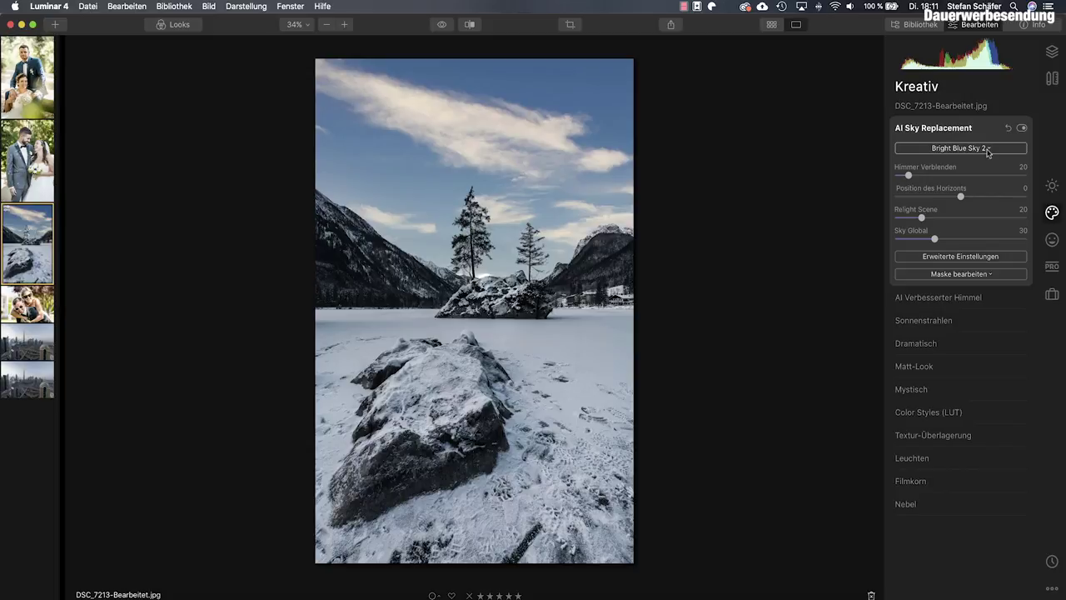
- Choose Ursprünglicher Himmel from the sky list to restore the original sky
{"action": "left_click", "coordinate": [988, 148]}
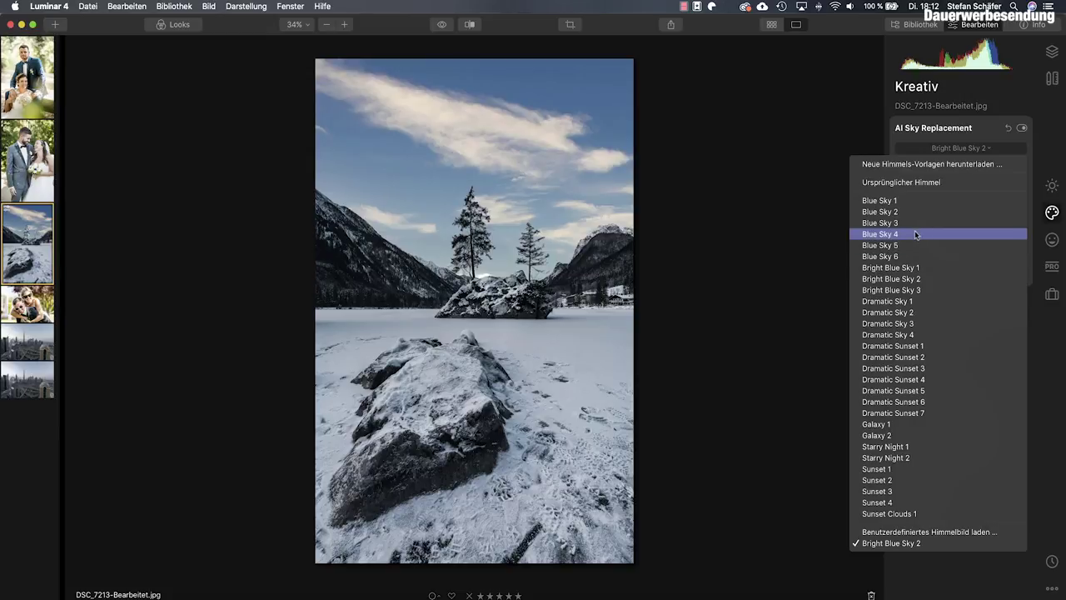
{"action": "left_click", "coordinate": [921, 183]}
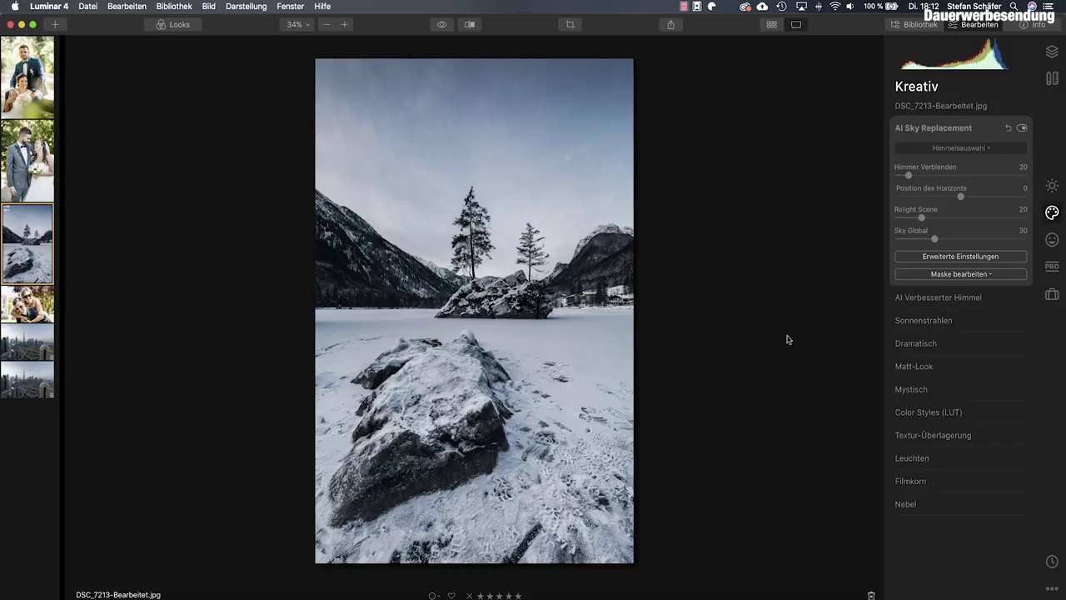
- Add the Clouds 2 object in AI Verbesserter Himmel and zoom to 100% on it
{"action": "left_click", "coordinate": [922, 299]}
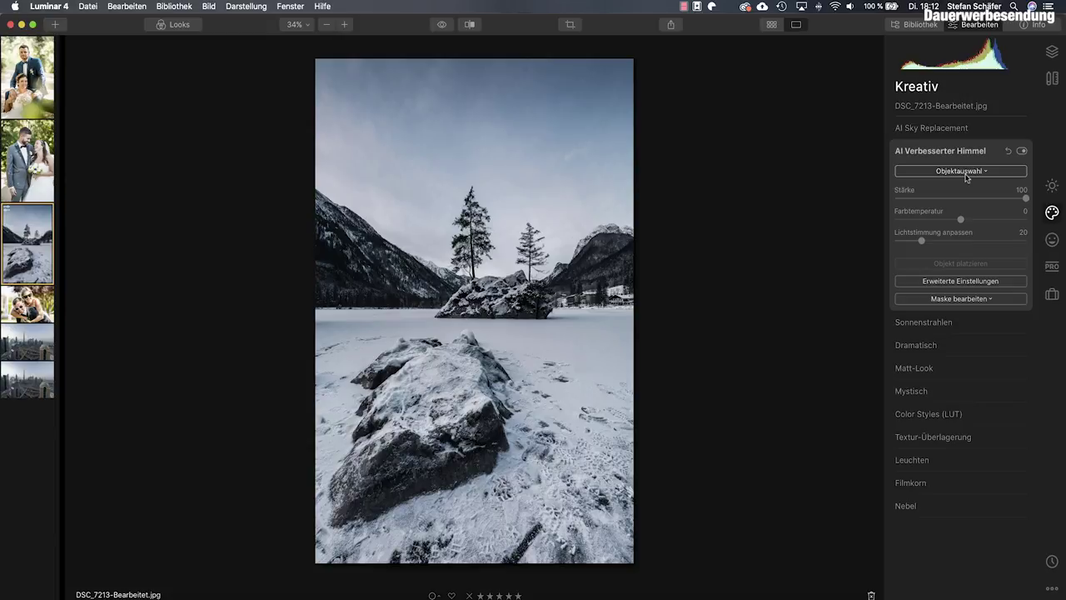
{"action": "left_click", "coordinate": [966, 177]}
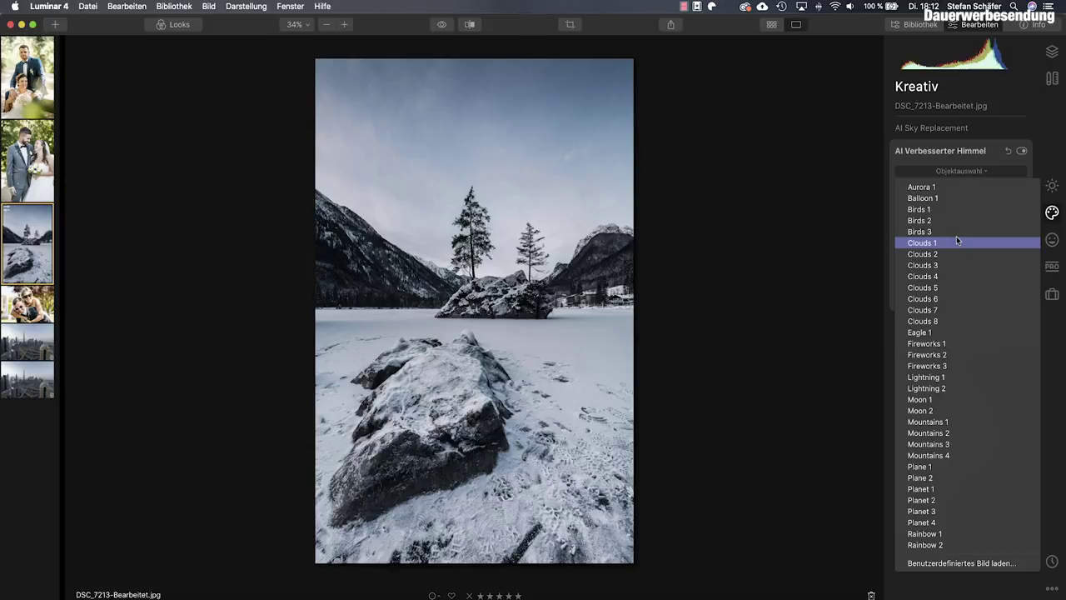
{"action": "left_click", "coordinate": [947, 254]}
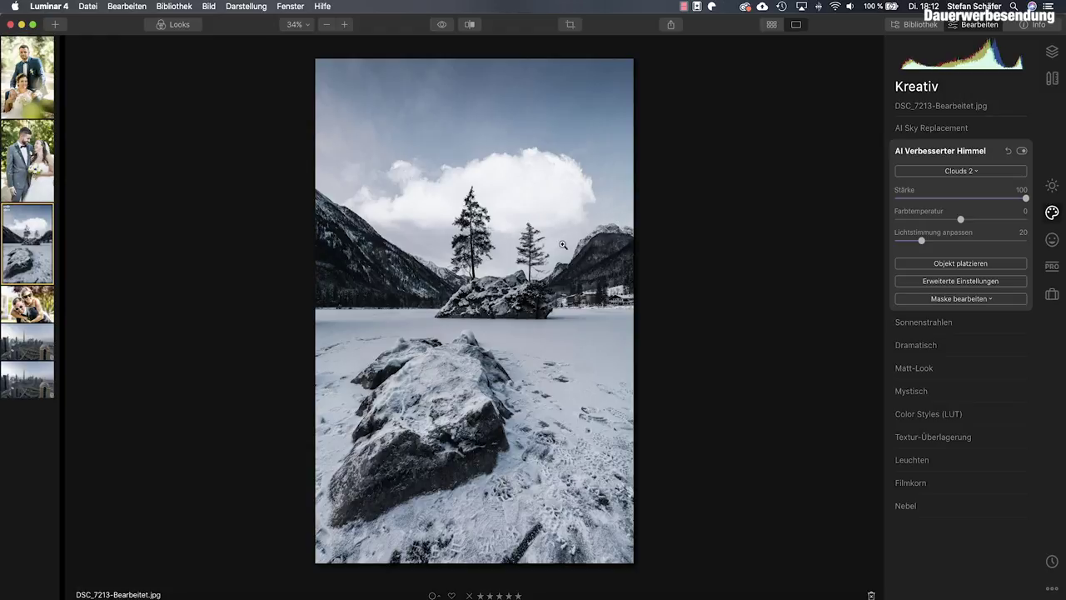
{"action": "left_click", "coordinate": [469, 214]}
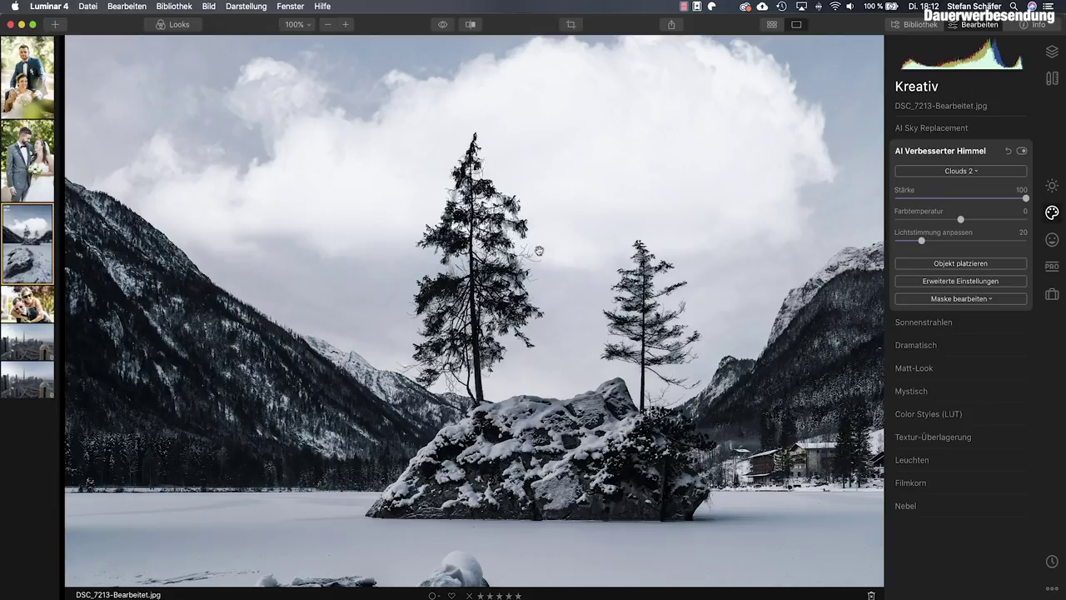
- Lower Clouds 2 to Stärke 57, then shrink, tilt and place it right behind the island trees
{"action": "left_click", "coordinate": [492, 223]}
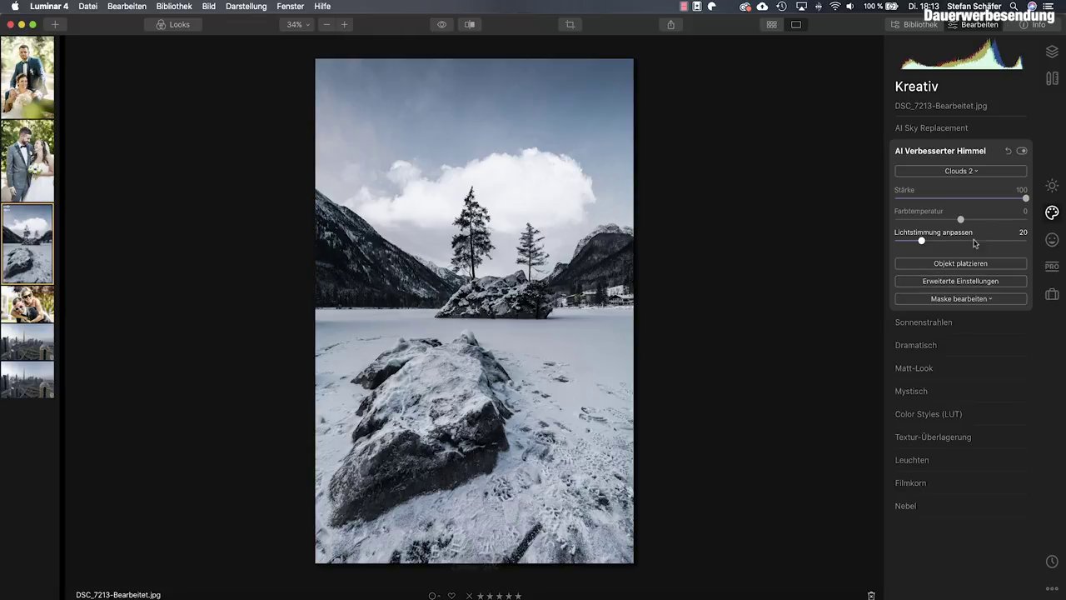
{"action": "left_click_drag", "start_coordinate": [1025, 199], "coordinate": [971, 198]}
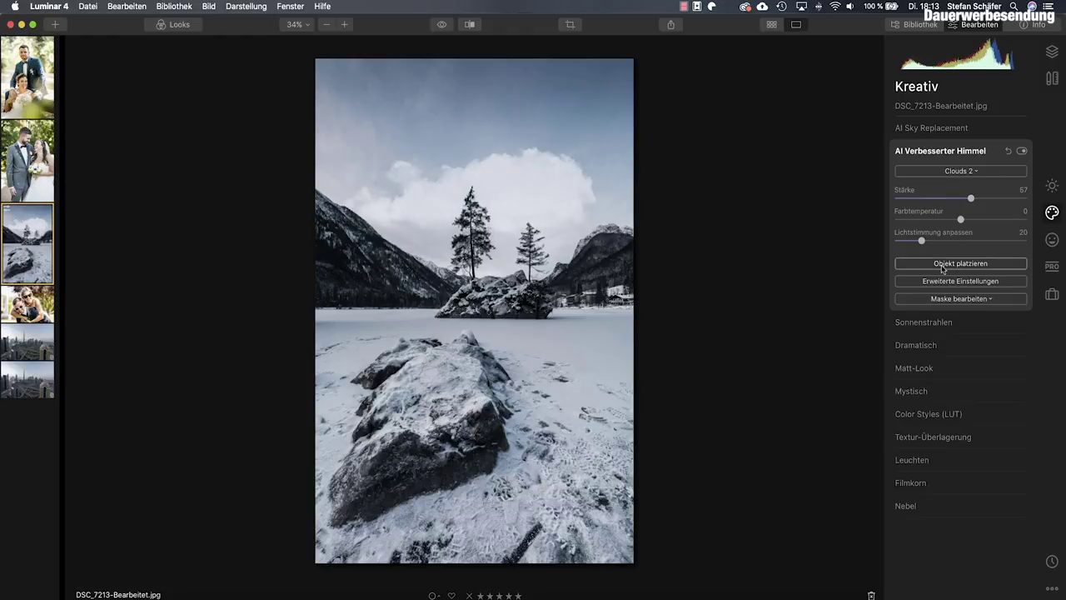
{"action": "left_click", "coordinate": [944, 265]}
{"action": "left_click_drag", "start_coordinate": [454, 211], "coordinate": [454, 163]}
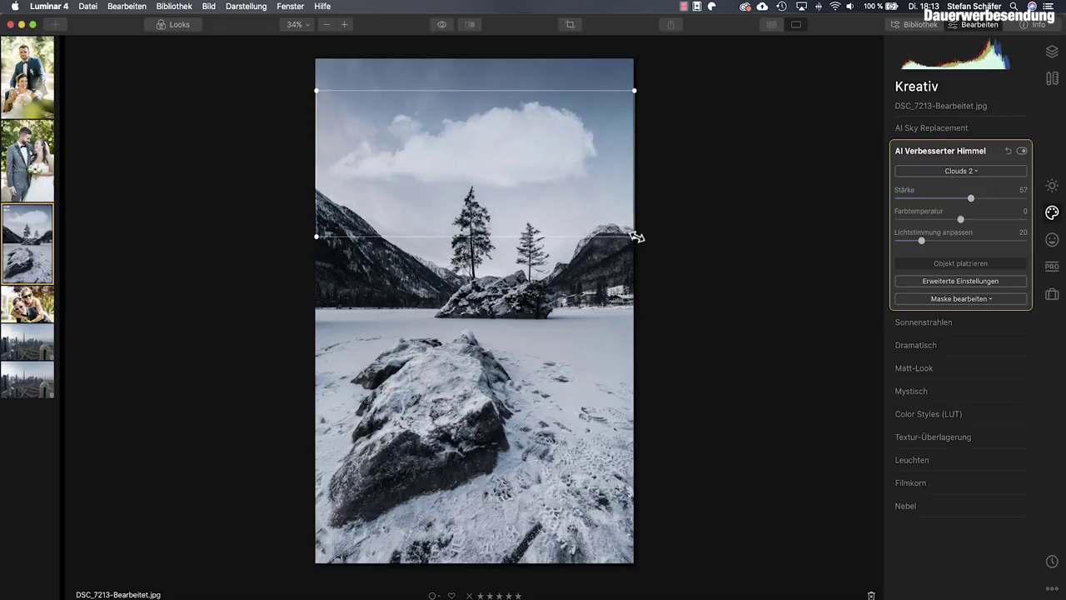
{"action": "left_click_drag", "start_coordinate": [634, 236], "coordinate": [543, 194]}
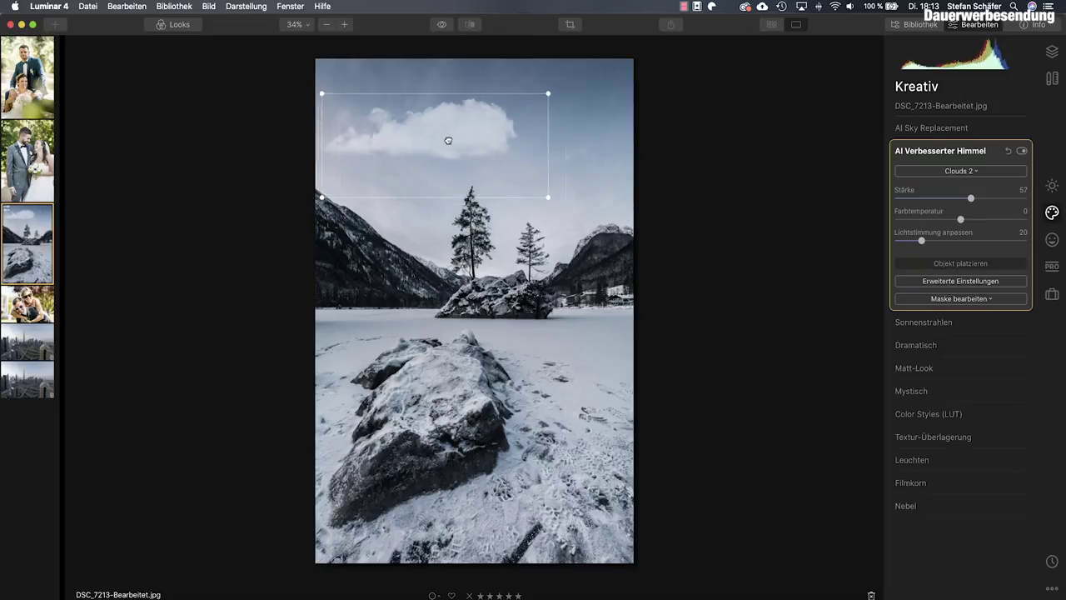
{"action": "left_click_drag", "start_coordinate": [445, 140], "coordinate": [589, 227]}
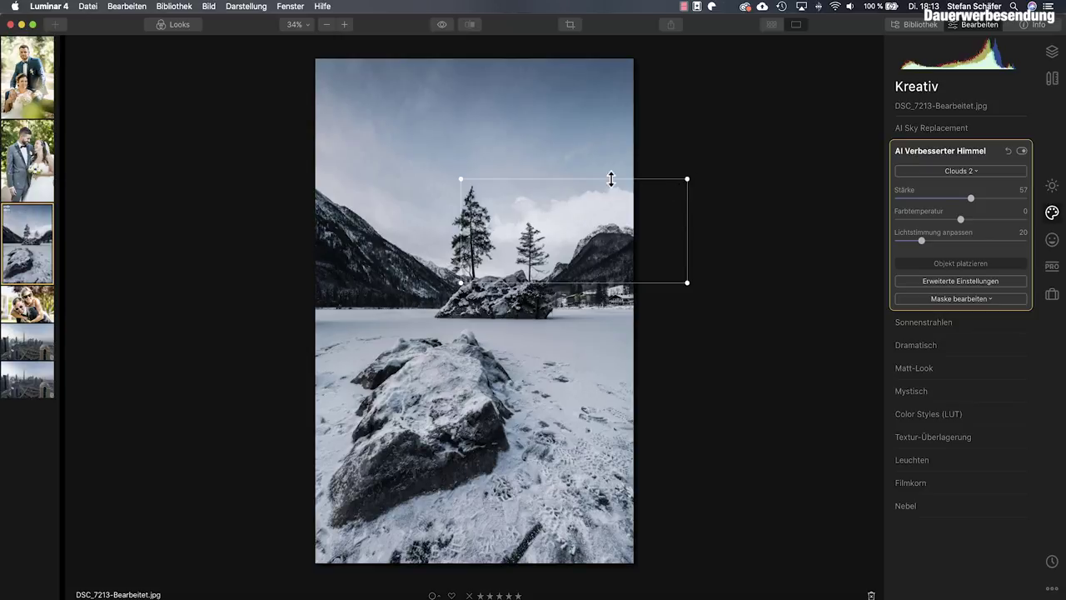
{"action": "left_click_drag", "start_coordinate": [452, 172], "coordinate": [444, 186]}
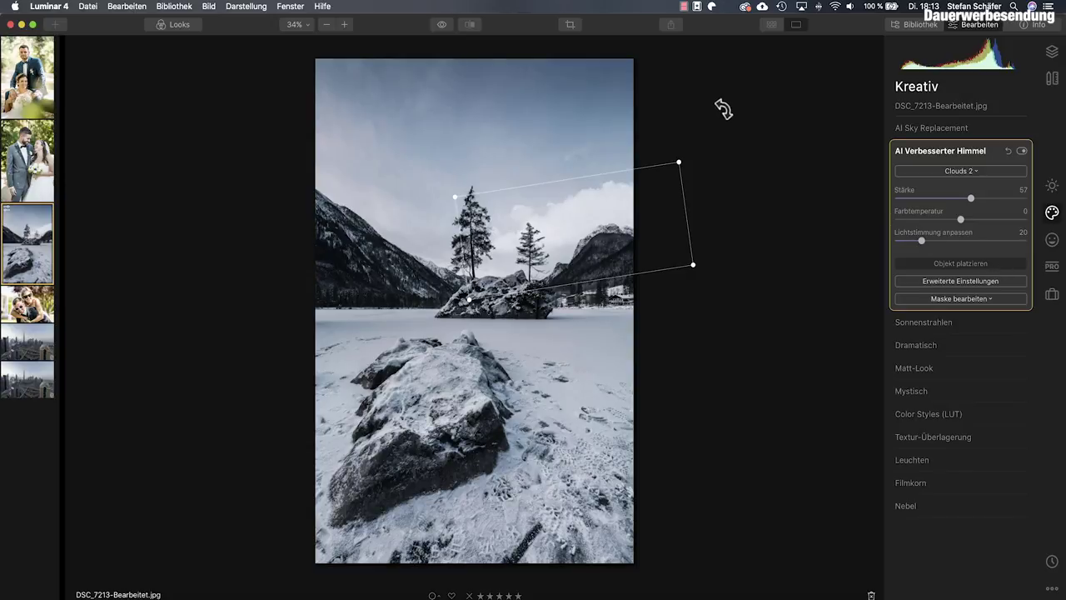
{"action": "left_click", "coordinate": [961, 264]}
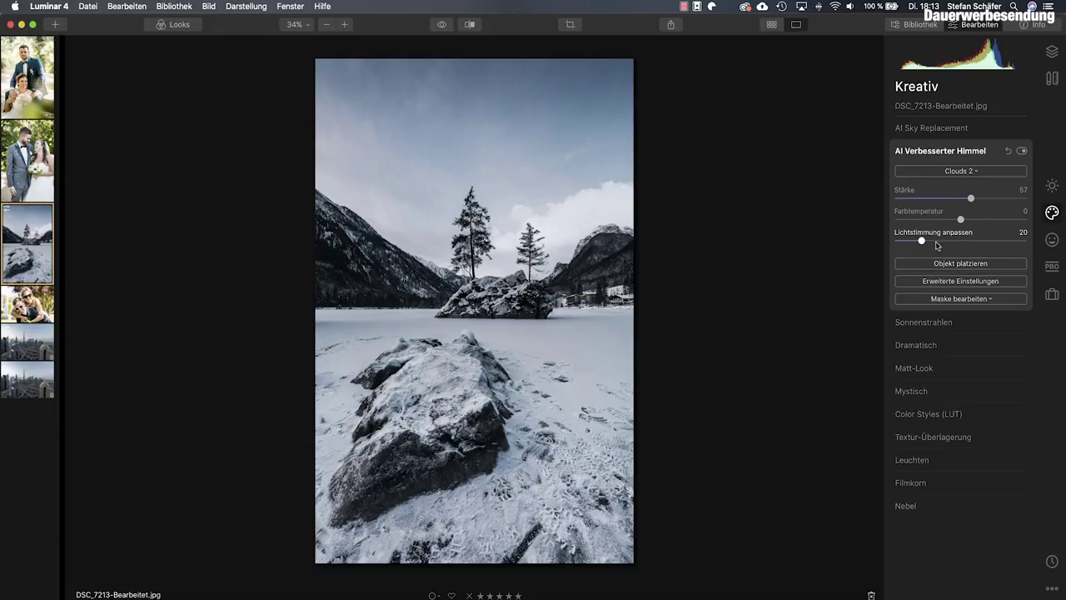
- Set Lichtstimmung anpassen to 57 and the Erweiterte Einstellungen mask Unschärfe to 23
{"action": "mouse_move", "coordinate": [921, 240]}
{"action": "left_mouse_down"}
{"action": "mouse_move", "coordinate": [1004, 241]}
{"action": "mouse_move", "coordinate": [940, 241]}
{"action": "mouse_move", "coordinate": [971, 243]}
{"action": "mouse_move", "coordinate": [970, 219]}
{"action": "mouse_move", "coordinate": [986, 220]}
{"action": "mouse_move", "coordinate": [951, 222]}
{"action": "mouse_move", "coordinate": [960, 221]}
{"action": "left_mouse_up"}
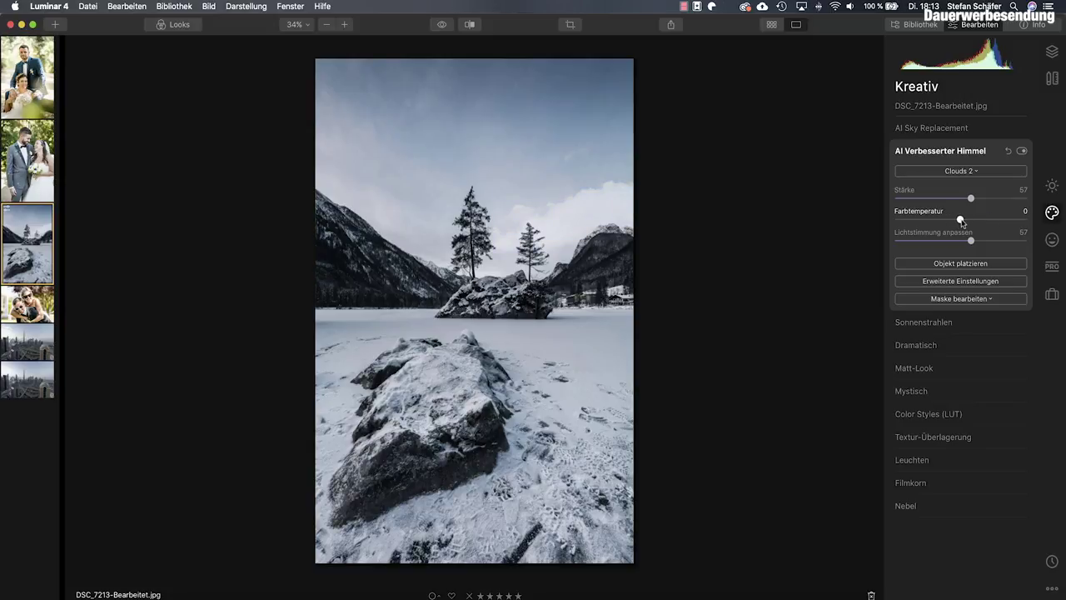
{"action": "left_click", "coordinate": [962, 282]}
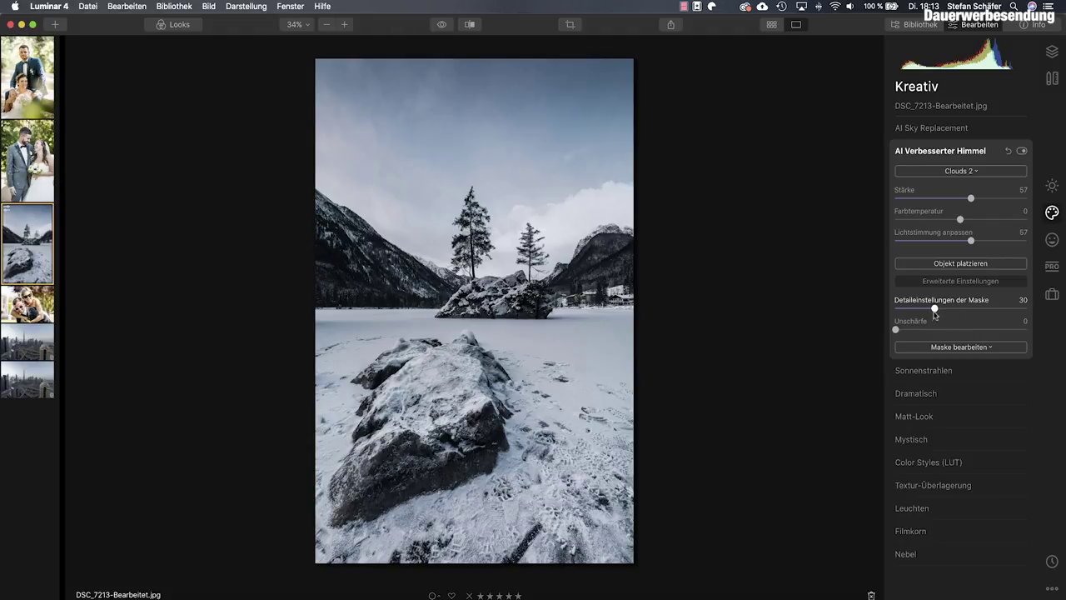
{"action": "left_click_drag", "start_coordinate": [895, 329], "coordinate": [926, 331]}
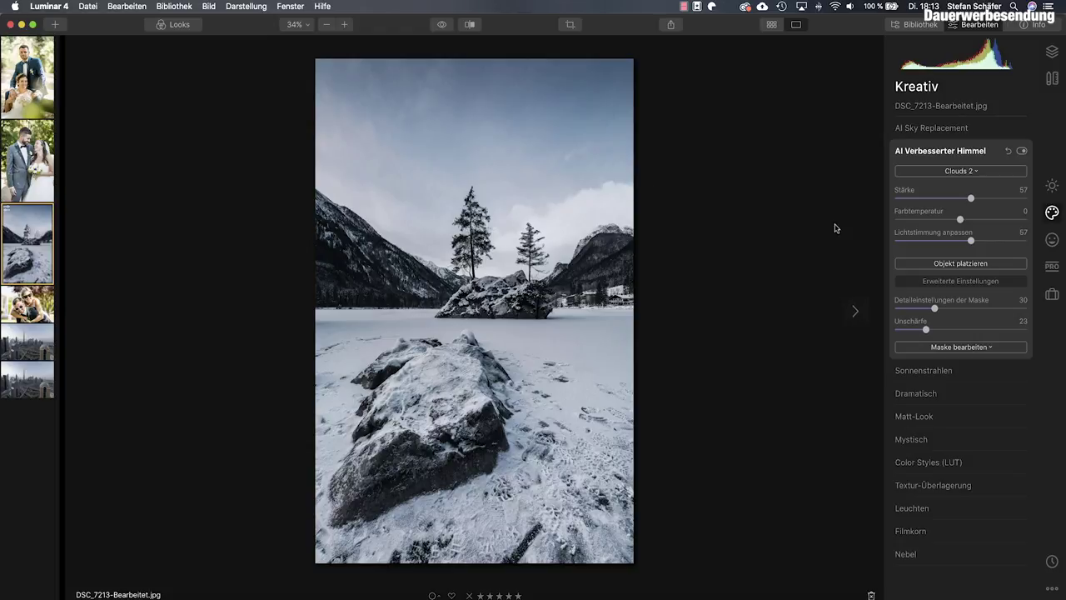
- Try the Moon 1 sky object, then swap it for Planet 4
{"action": "left_click", "coordinate": [962, 173]}
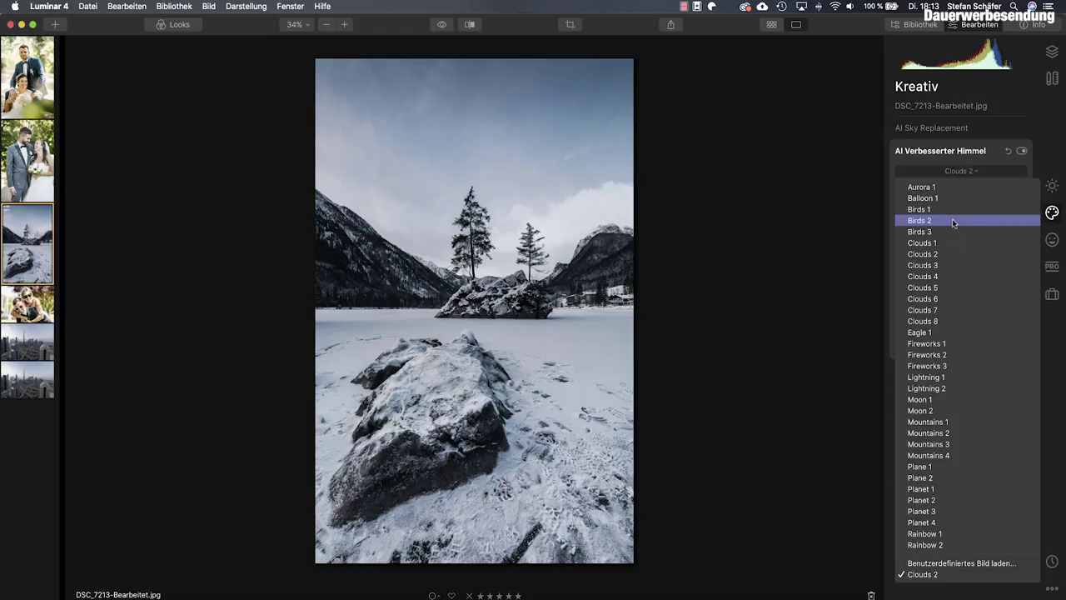
{"action": "left_click", "coordinate": [937, 399]}
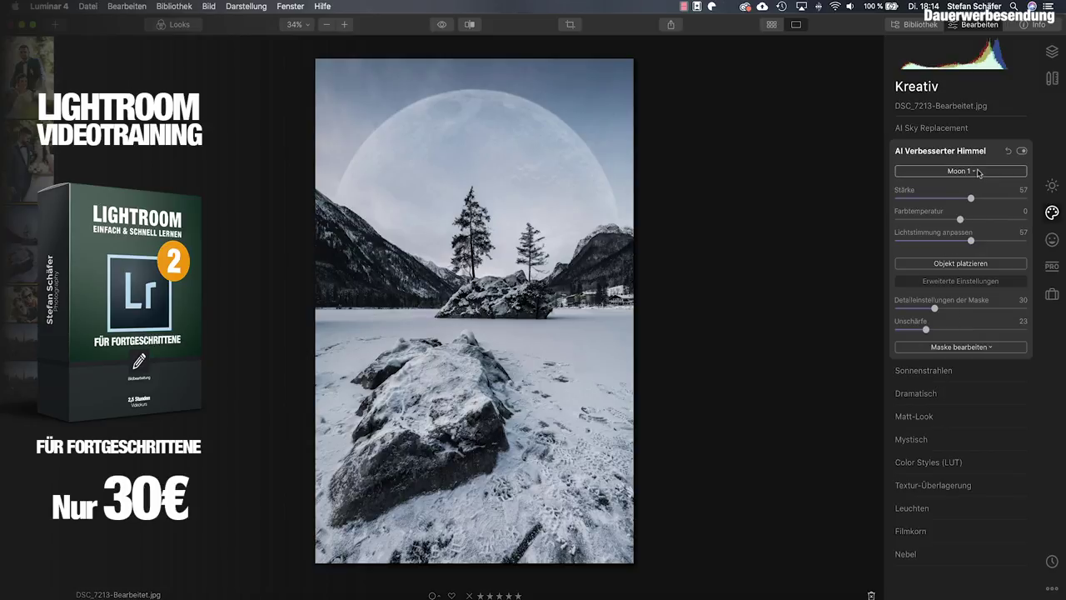
{"action": "left_click", "coordinate": [979, 171]}
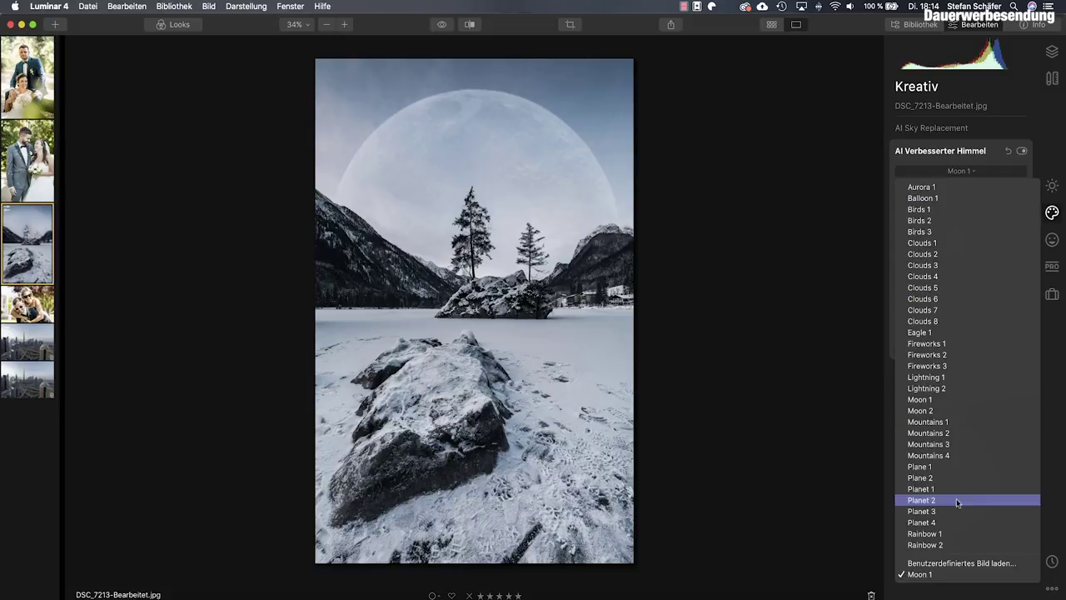
{"action": "left_click", "coordinate": [944, 522]}
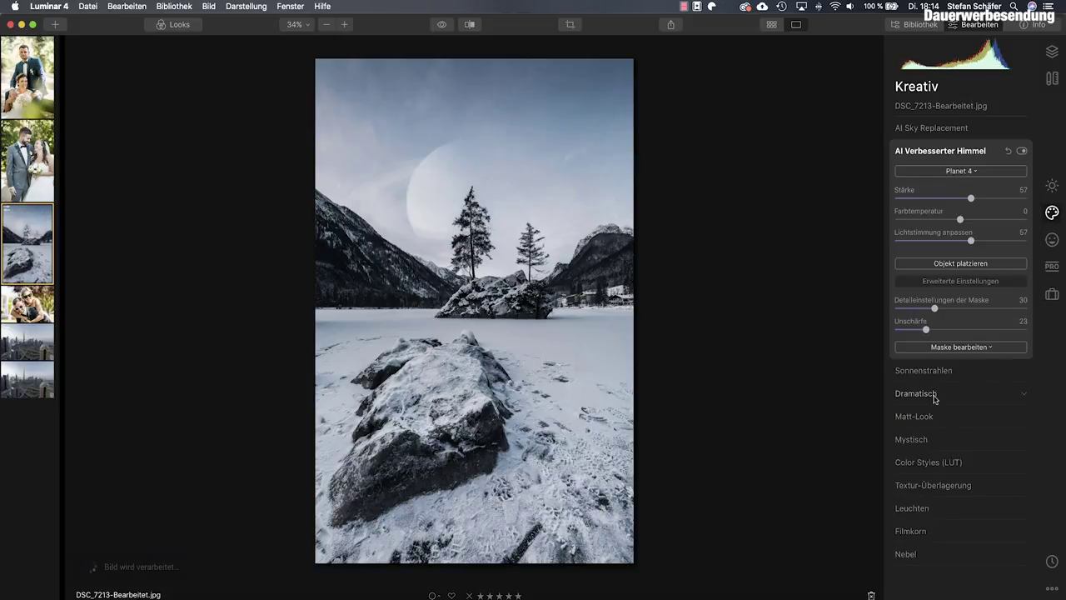
- Switch to the Fireworks 1 object with Unschärfe 0, keeping it after browsing the list
{"action": "left_click", "coordinate": [948, 173]}
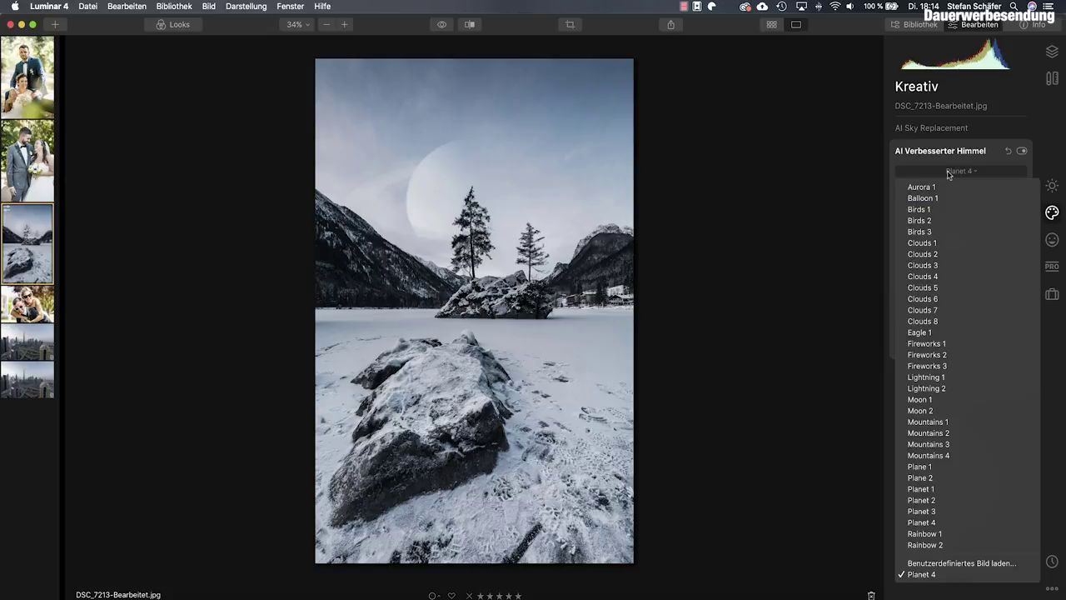
{"action": "left_click", "coordinate": [941, 344]}
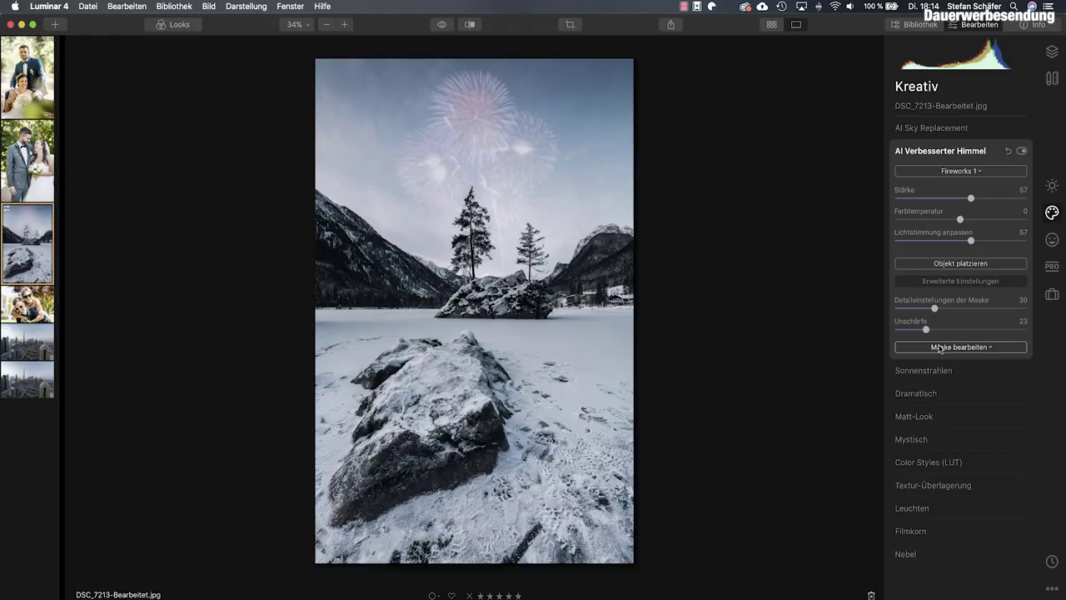
{"action": "left_click_drag", "start_coordinate": [925, 329], "coordinate": [876, 333]}
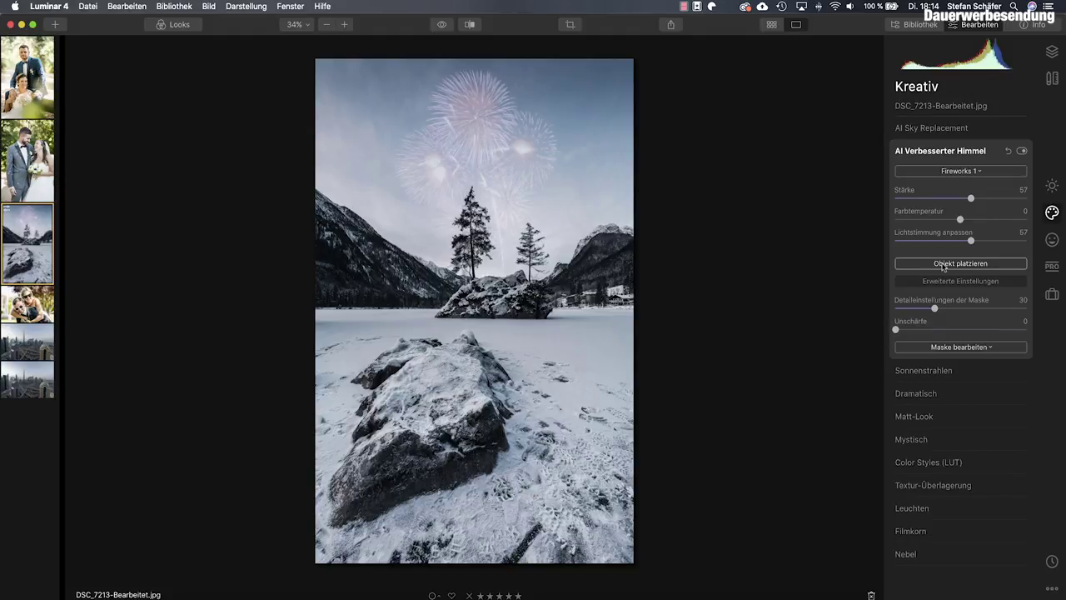
{"action": "left_click", "coordinate": [976, 173]}
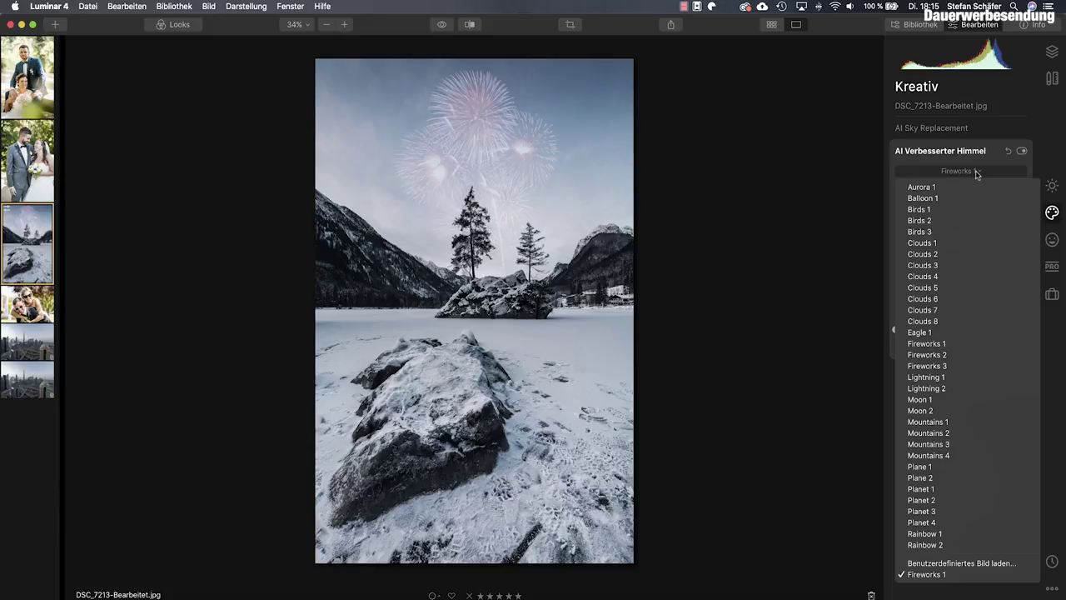
{"action": "left_click", "coordinate": [977, 172]}
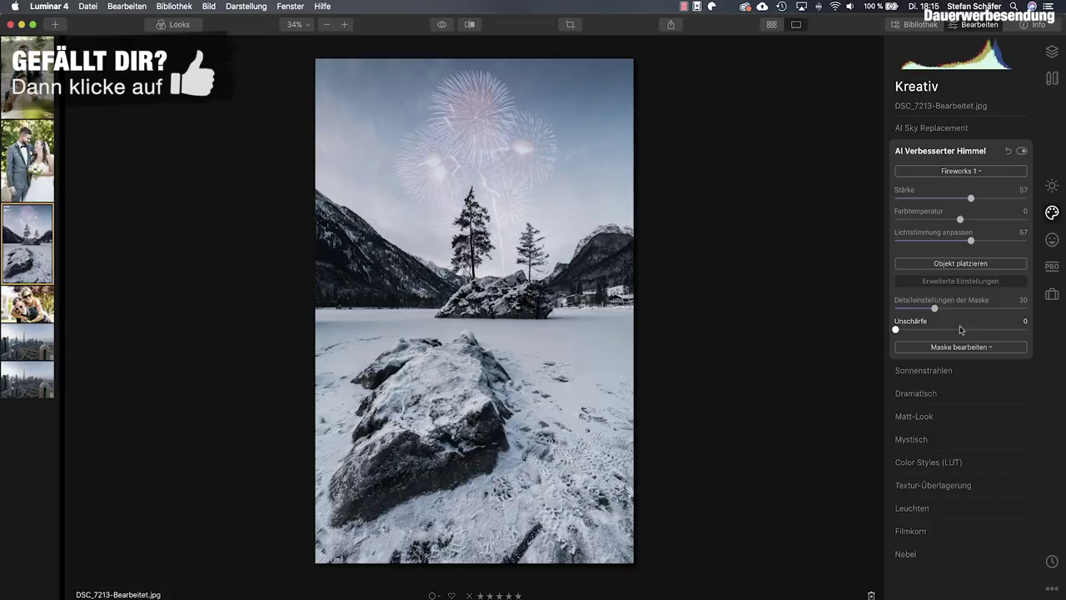